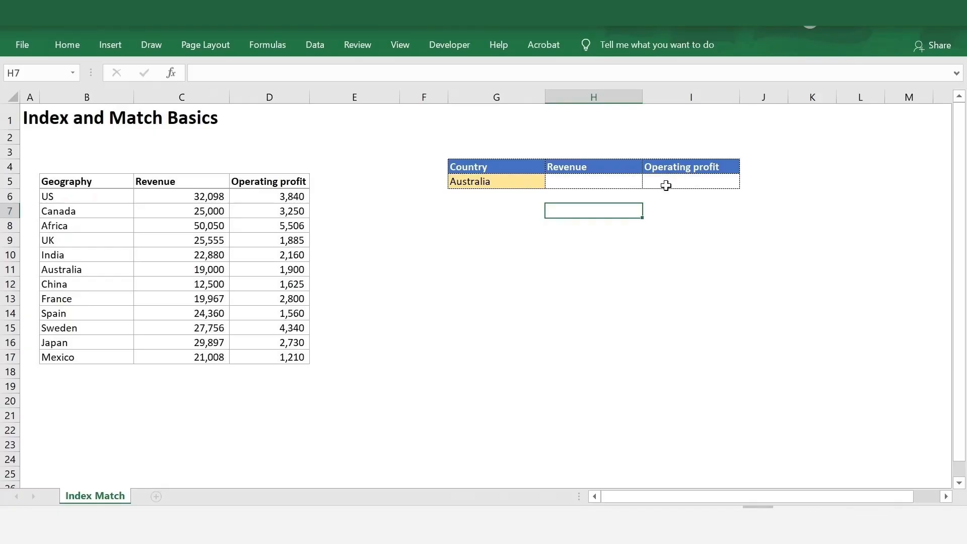
Step: Enter =INDEX(B6:B17,2) in H7 so it returns Canada, the second Geography entry
text(=index()
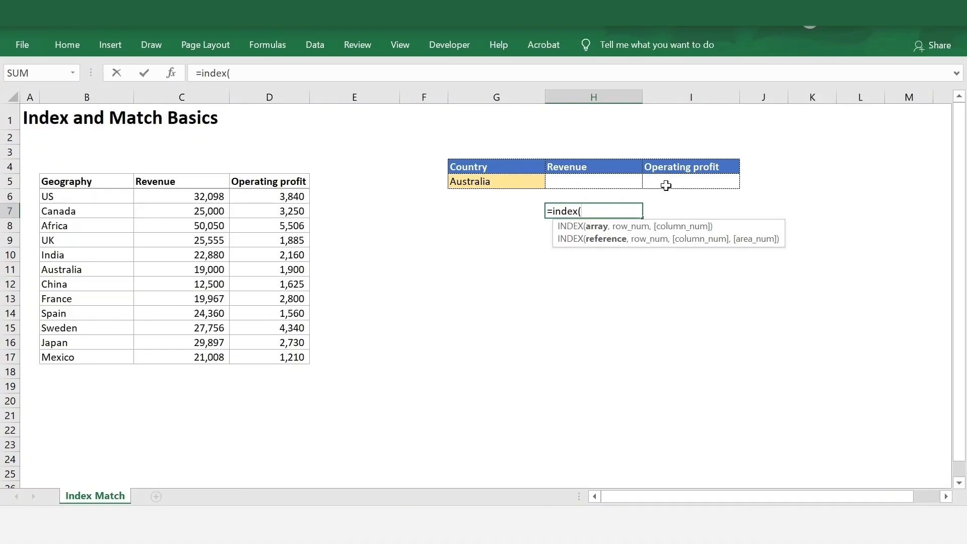
drag(54, 198, 54, 357)
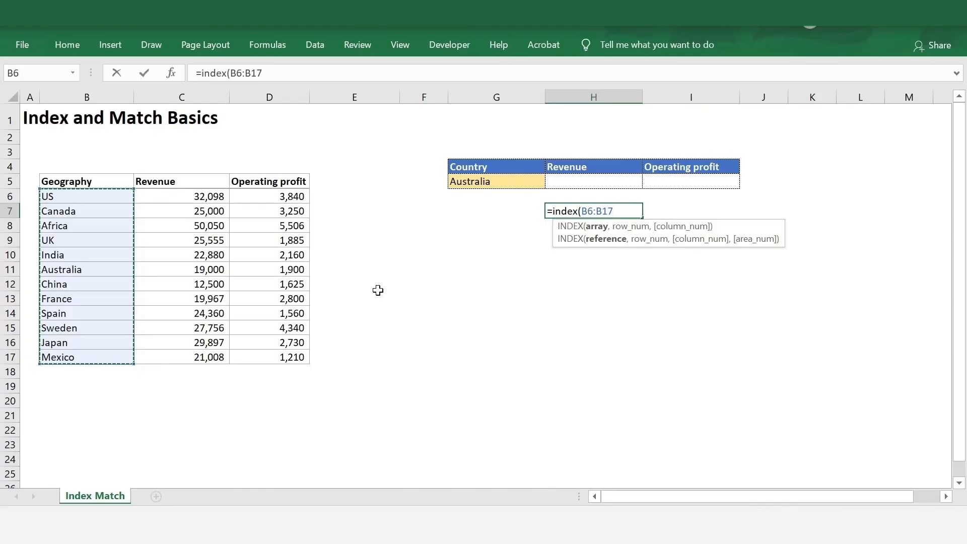
text(,)
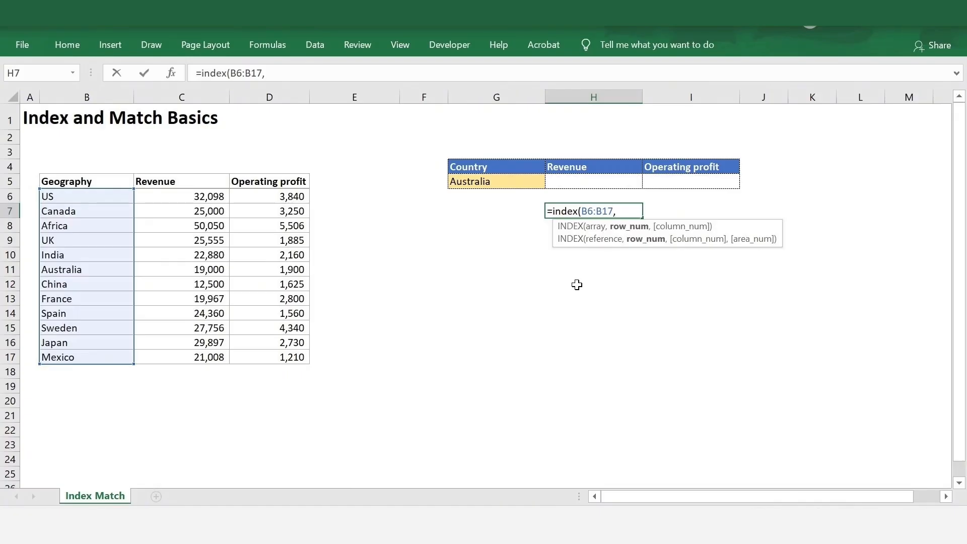
text(2)
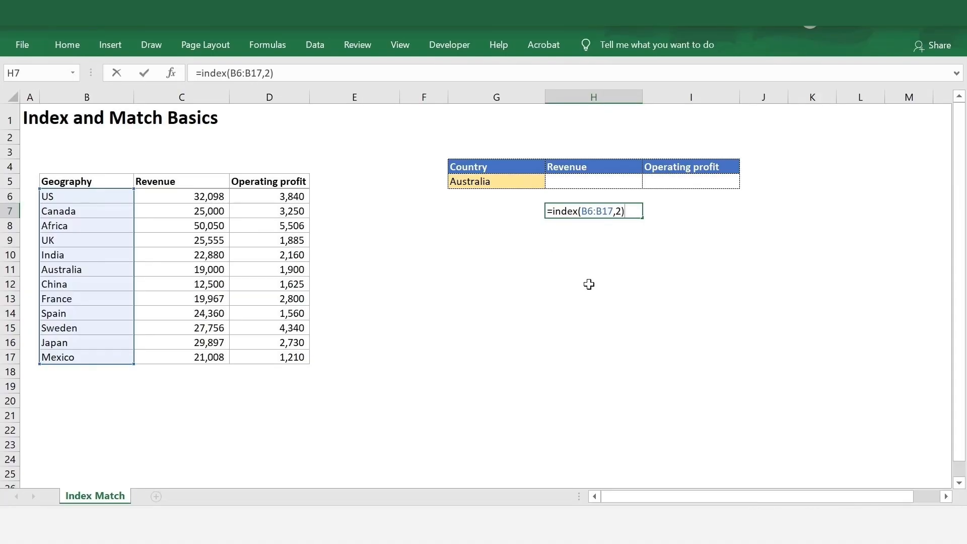
key(Return)
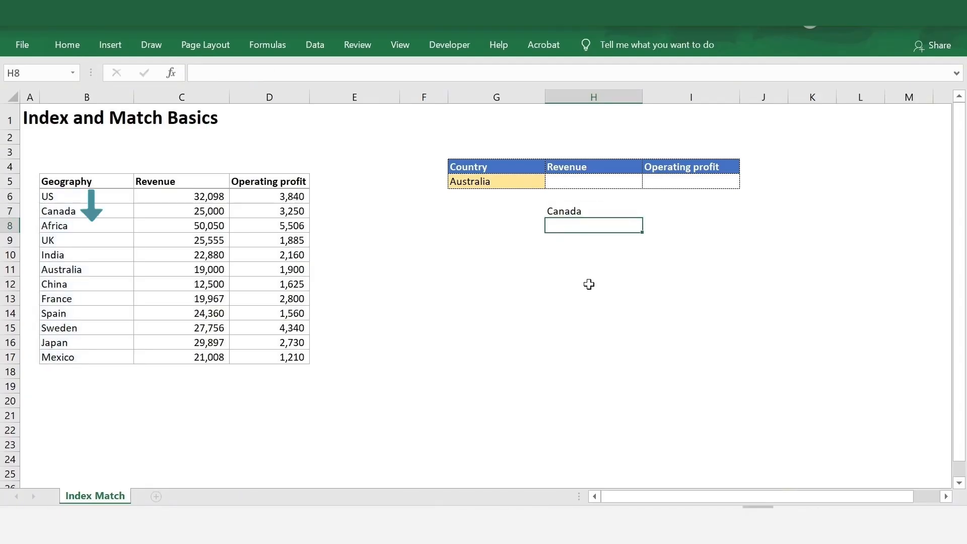
Step: Mark US and Canada in the Geography list to show Canada is the second row
click(576, 212)
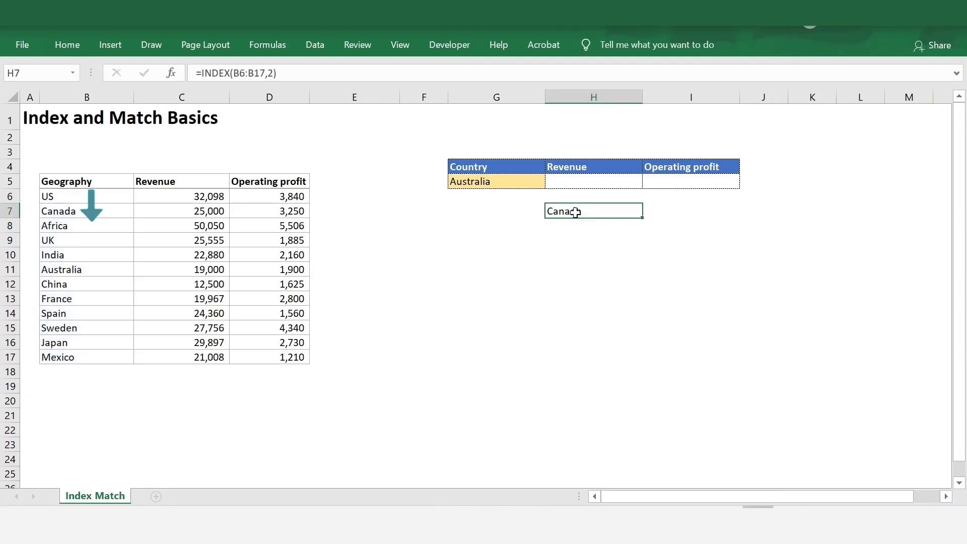
click(107, 200)
drag(107, 200, 104, 212)
click(103, 212)
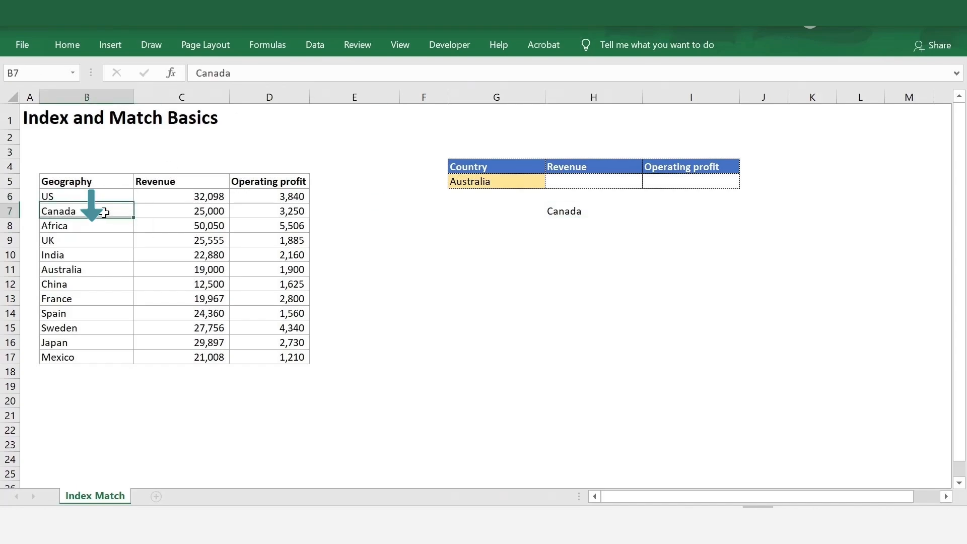
click(551, 209)
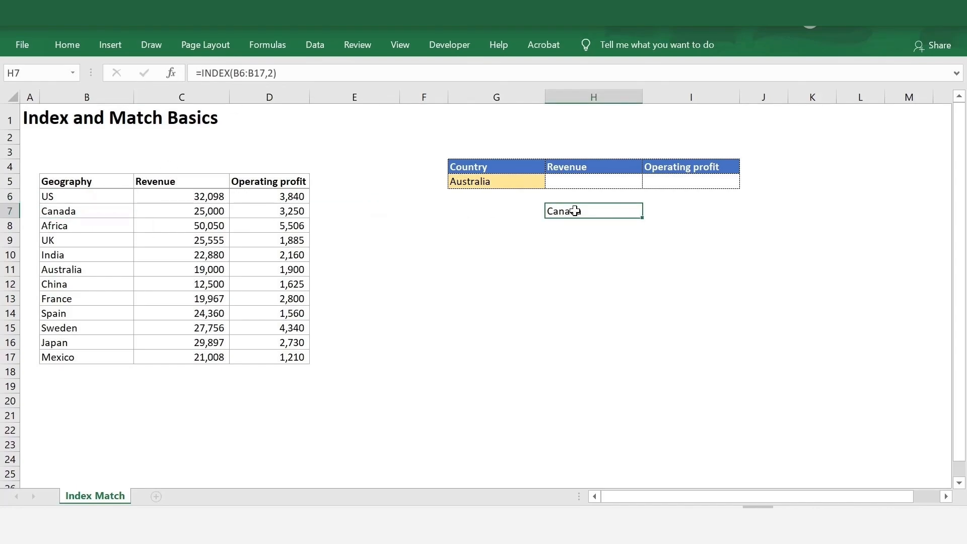
Step: Change H7's row number from 2 to 4 so the formula returns UK
key(F2)
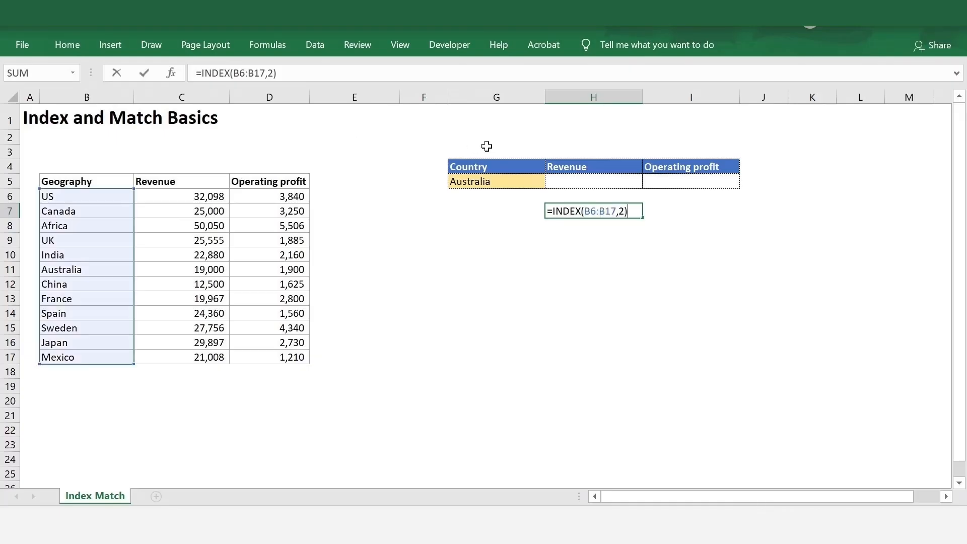
double_click(622, 211)
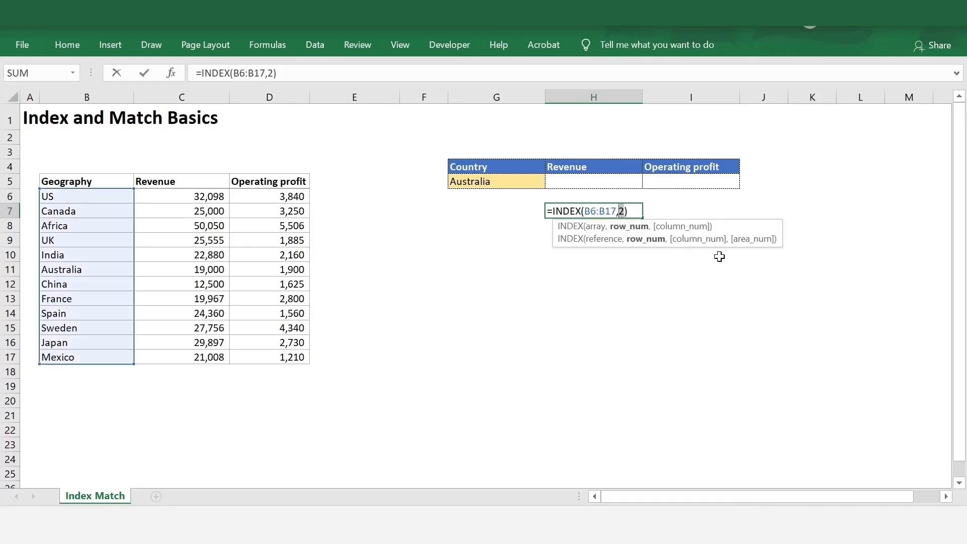
text(4)
key(Return)
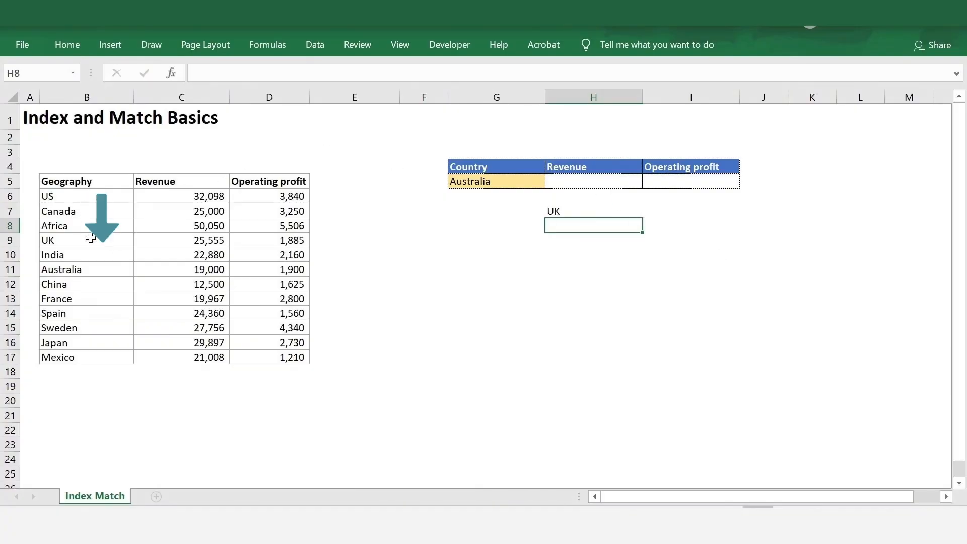
Step: Add column number 1 to H7's formula, making it =INDEX(B6:B17,4,1)
click(577, 213)
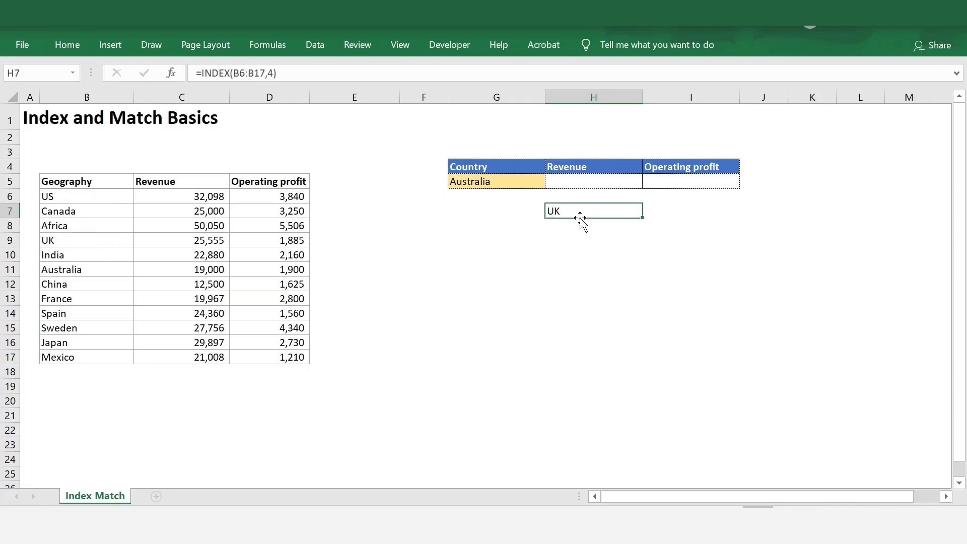
double_click(583, 219)
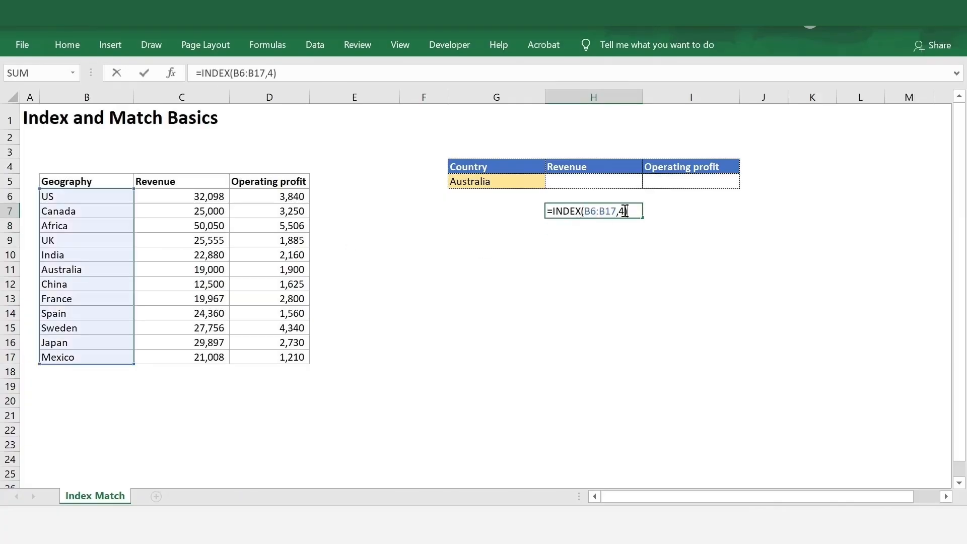
text(,)
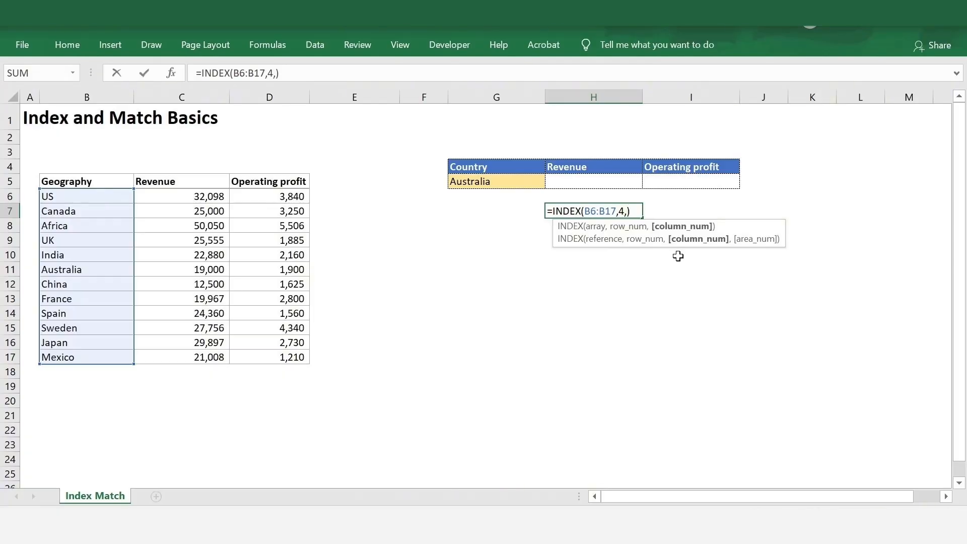
text(1)
key(Return)
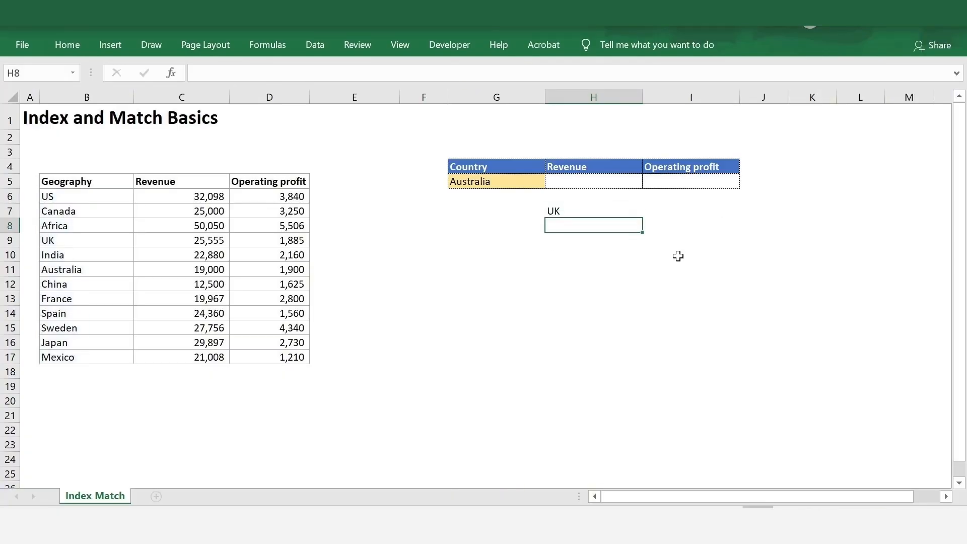
key(Up)
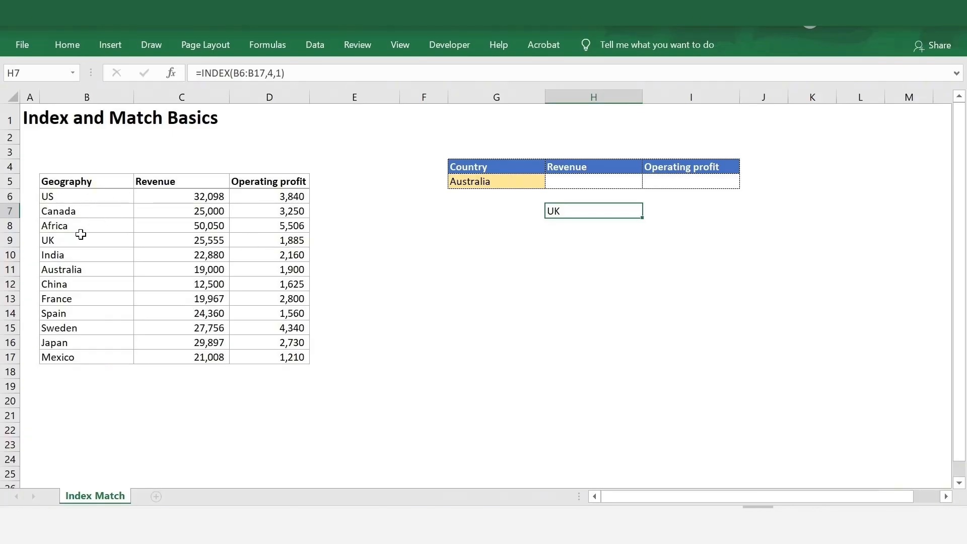
Step: Change H7's column number to 2, which gives #REF!
key(F2)
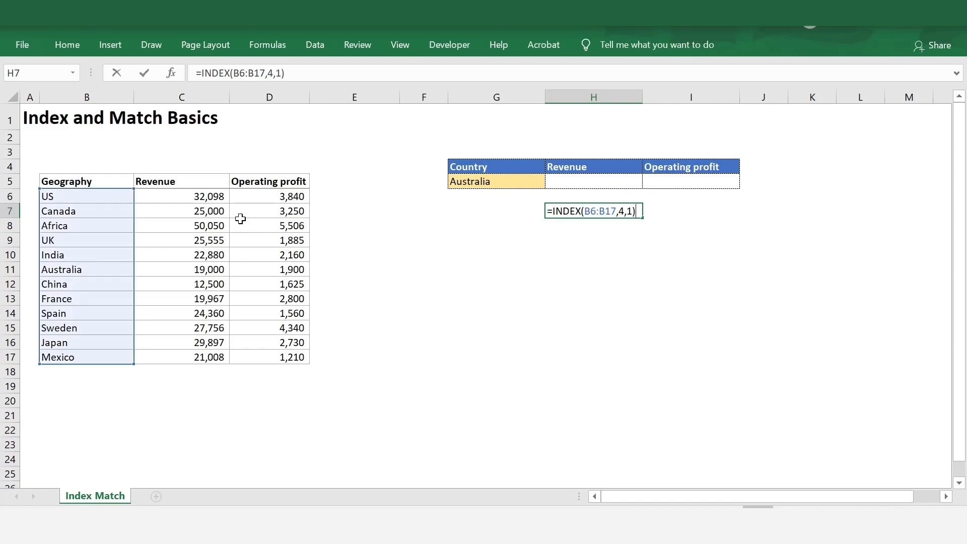
key(Left)
key(shift+Left)
text(2)
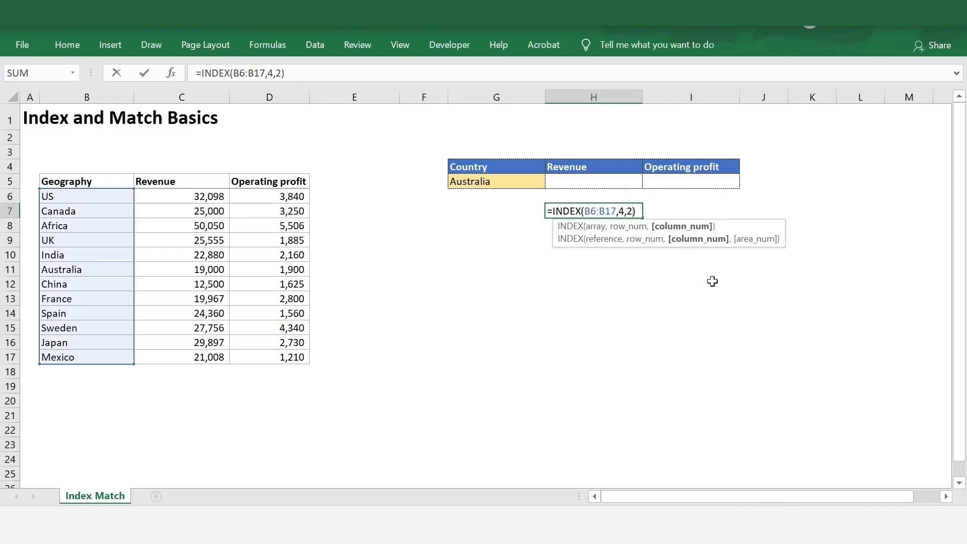
key(Return)
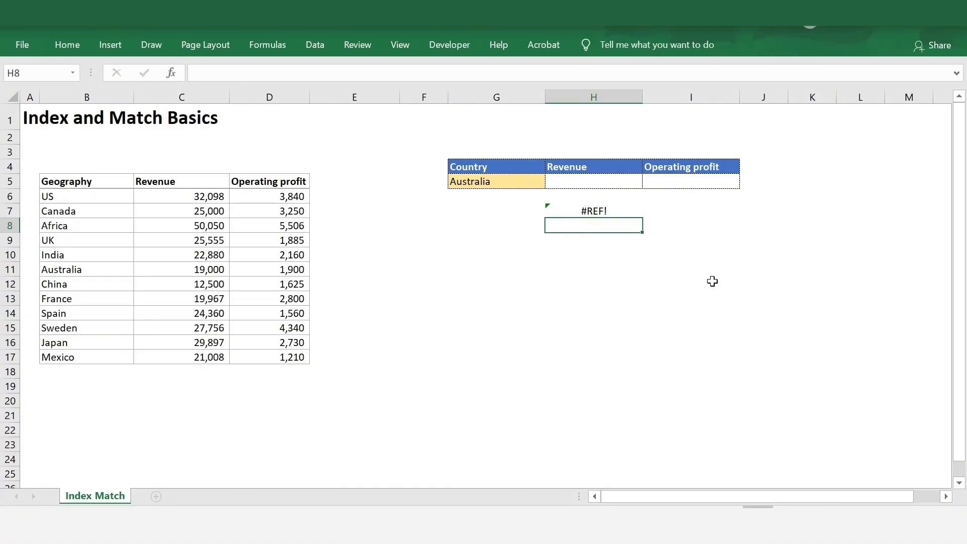
key(Up)
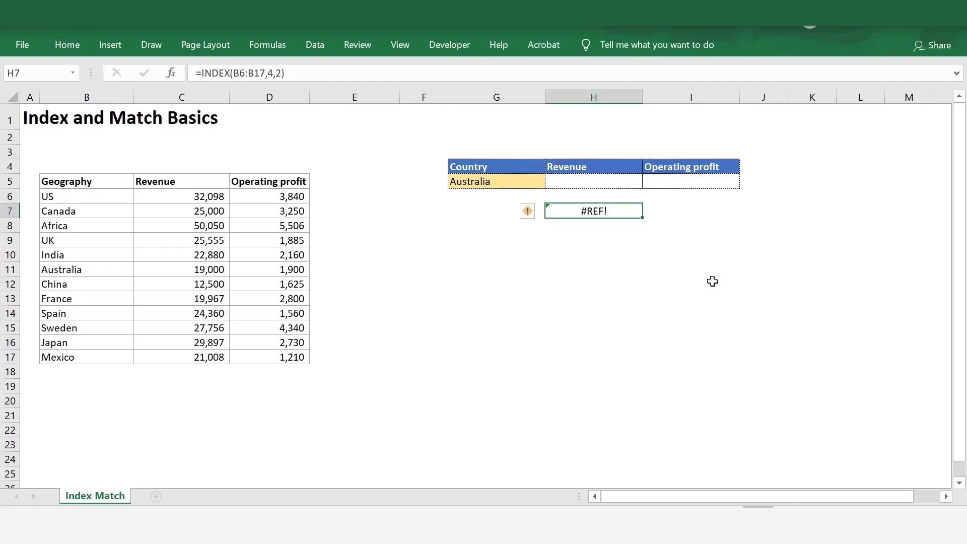
key(F2)
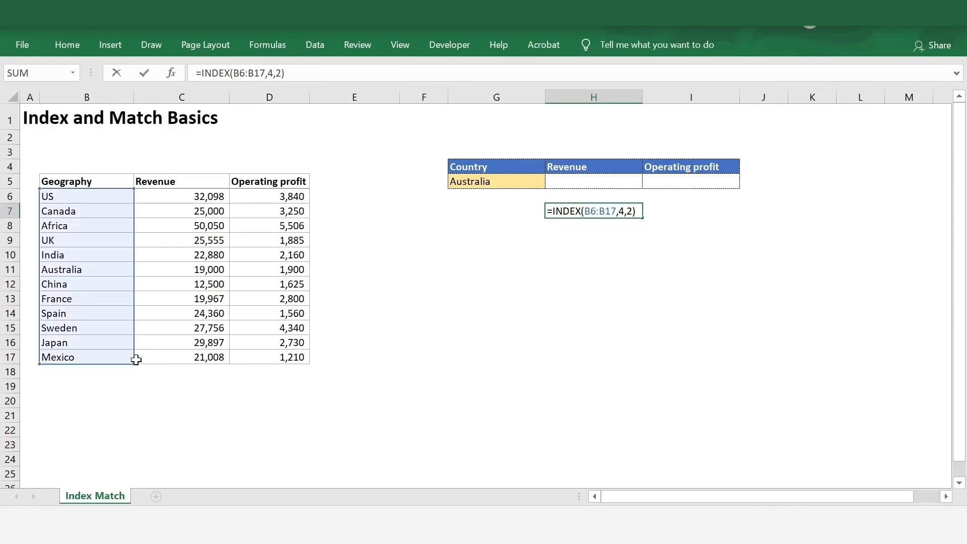
drag(134, 364, 208, 371)
key(Return)
key(Up)
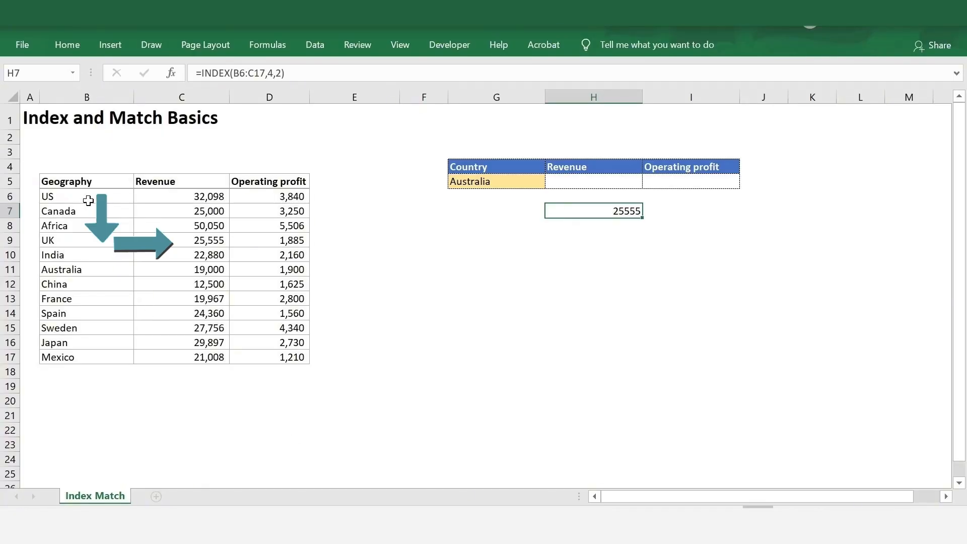
drag(88, 201, 87, 240)
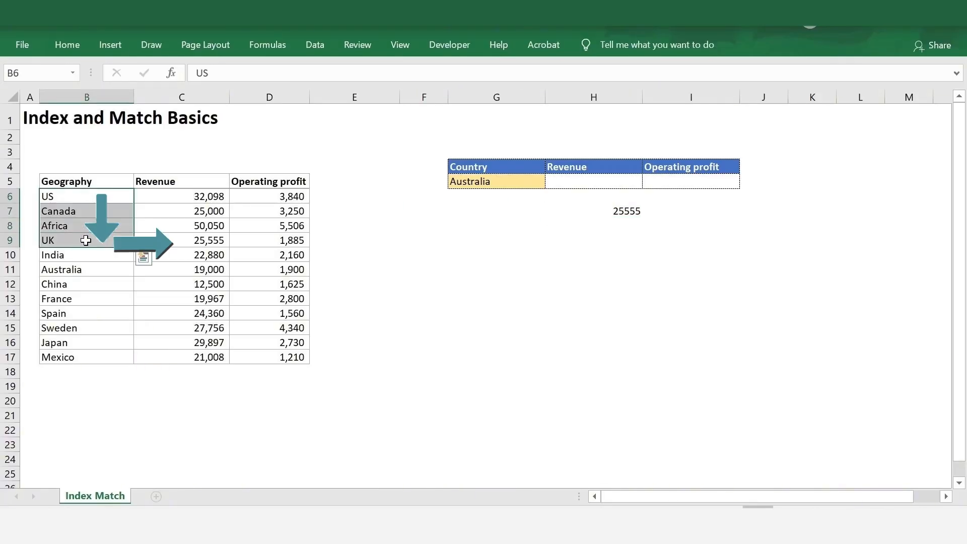
click(86, 240)
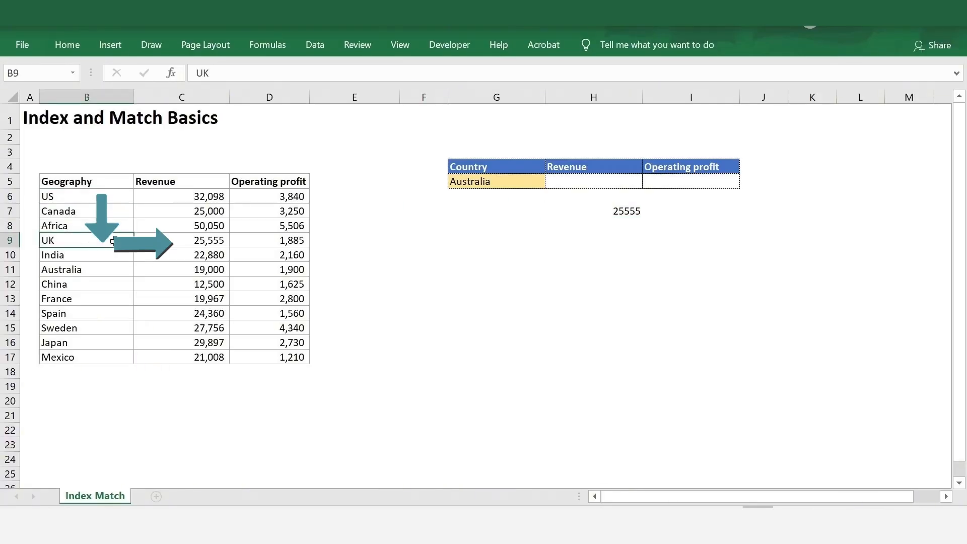
click(167, 238)
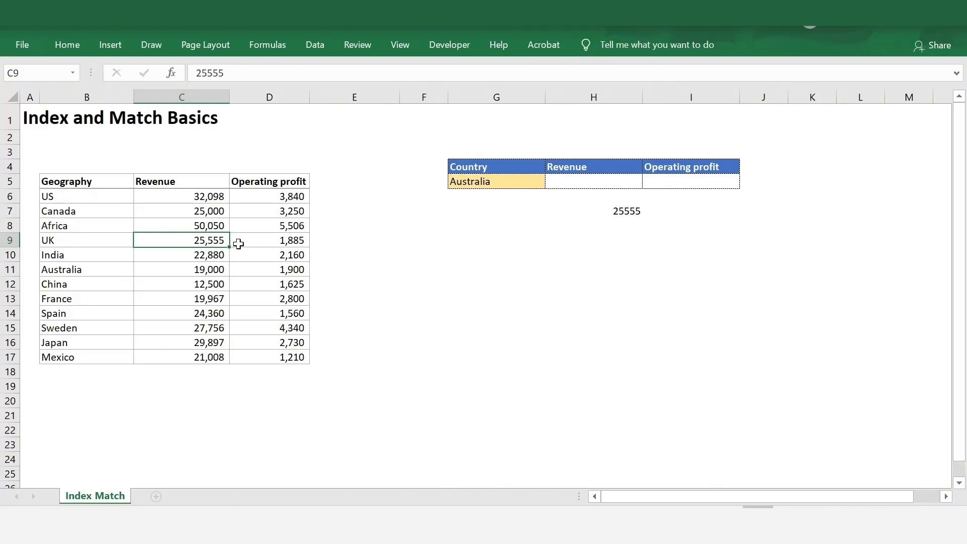
click(636, 211)
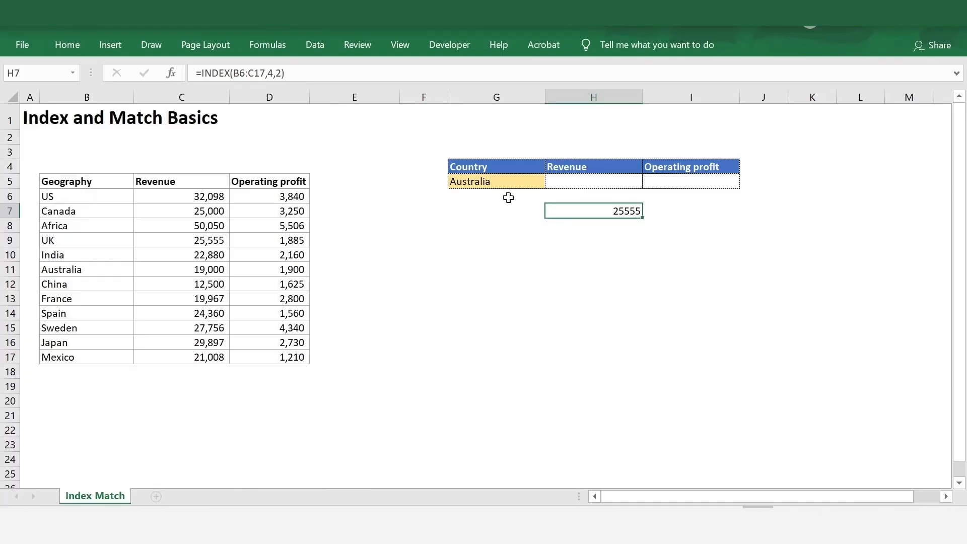
click(627, 228)
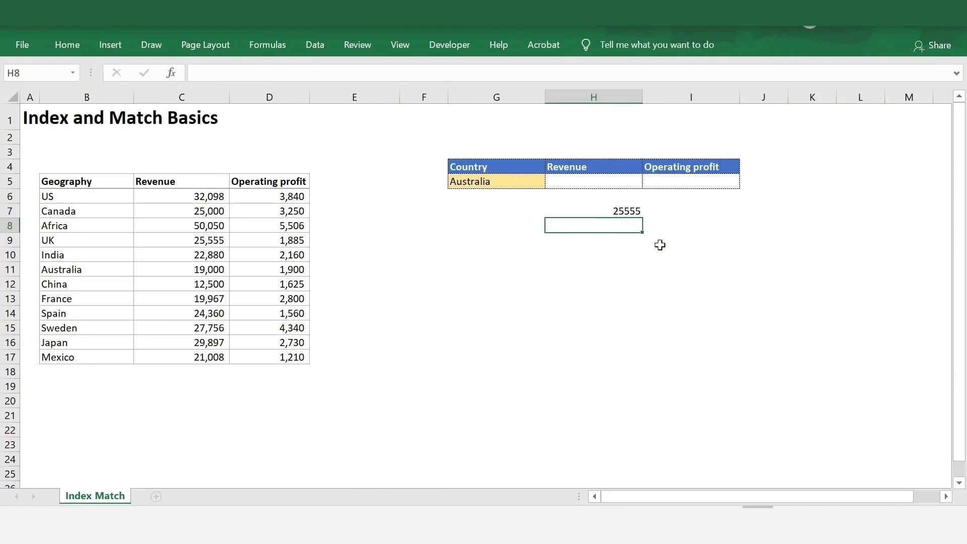
Step: Enter =MATCH(G5,B6:B17,0) in H8, returning 6 for Australia
text(=match()
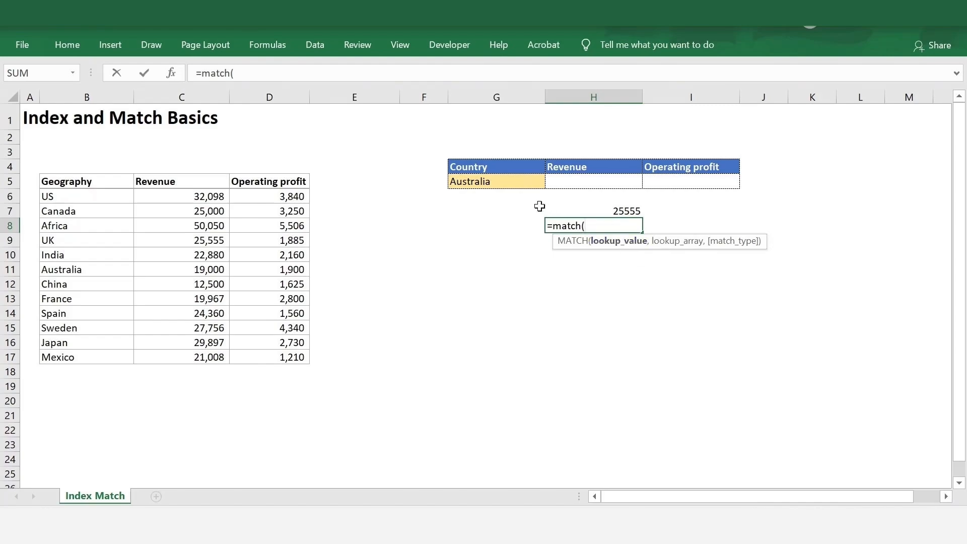
click(521, 184)
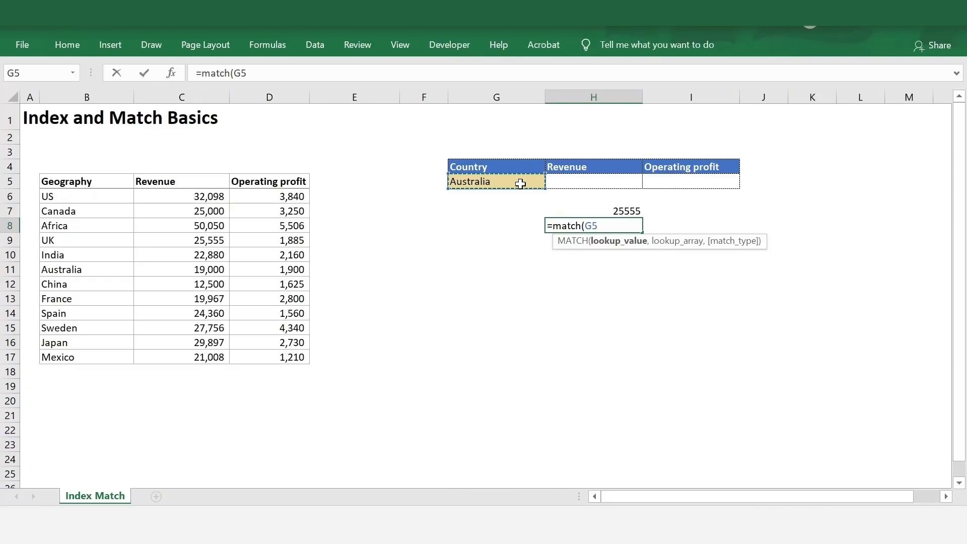
text(,)
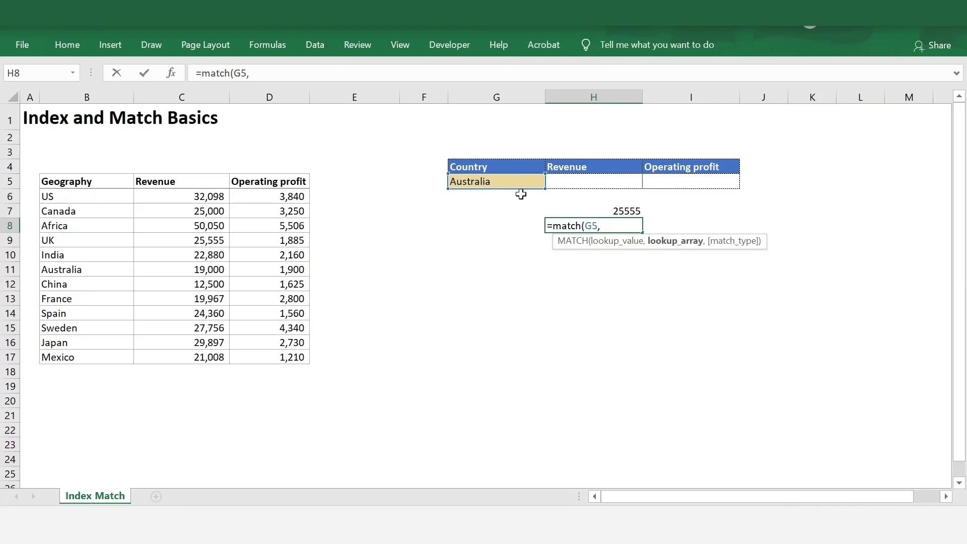
drag(113, 195, 105, 357)
text(,)
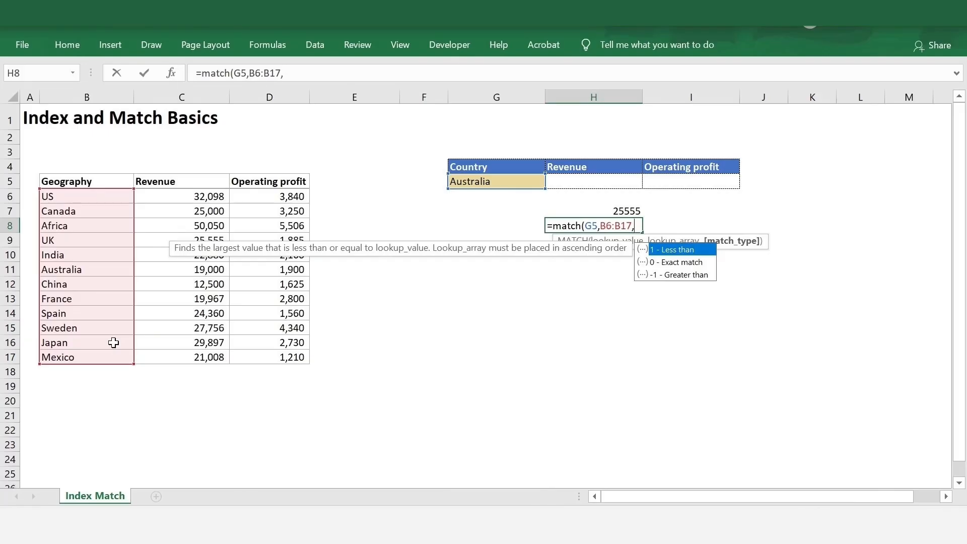
text(0))
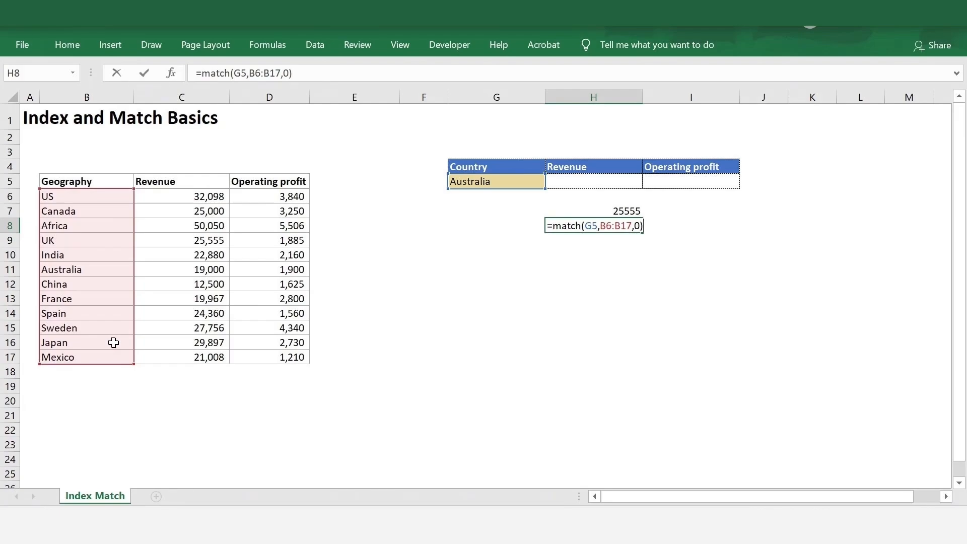
key(Return)
Step: Count the countries from US down to Australia to confirm the position 6
click(100, 269)
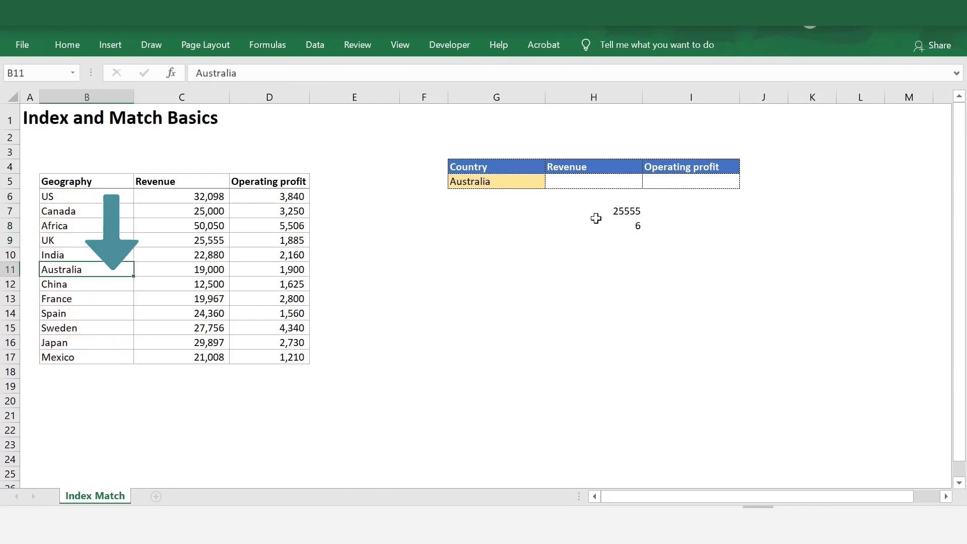
click(624, 221)
drag(108, 195, 101, 271)
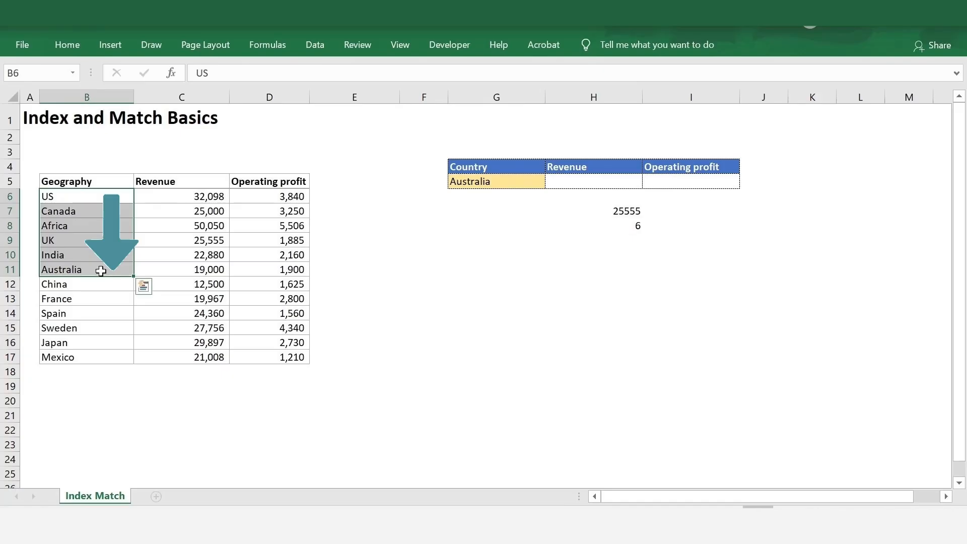
click(626, 230)
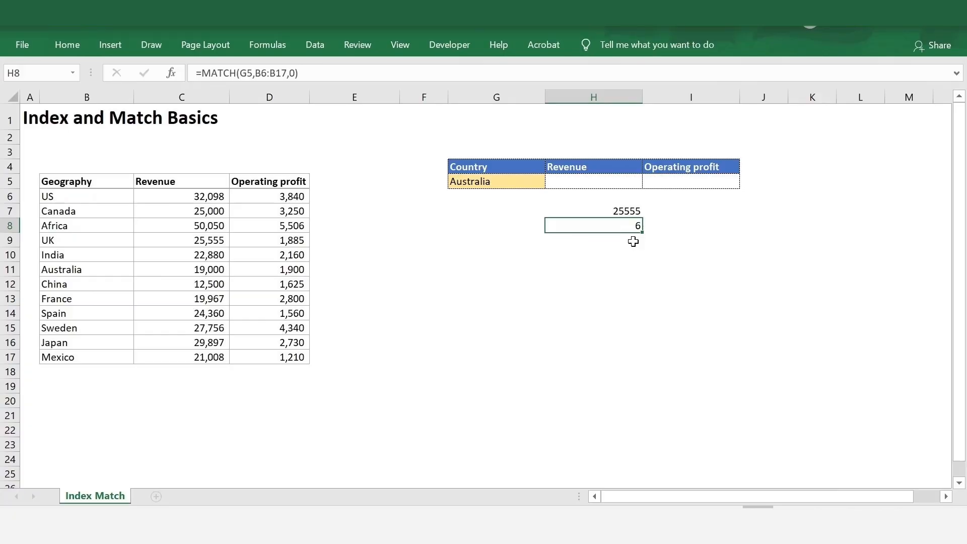
Step: Widen H8's MATCH range to B6:D17 to show #N/A, then select H7:H9
key(F2)
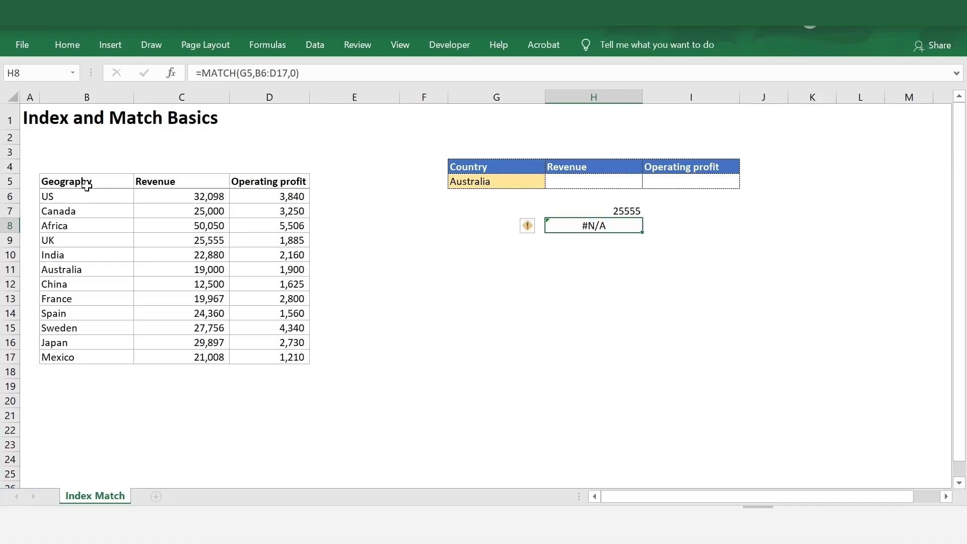
drag(86, 182, 71, 359)
drag(97, 182, 286, 182)
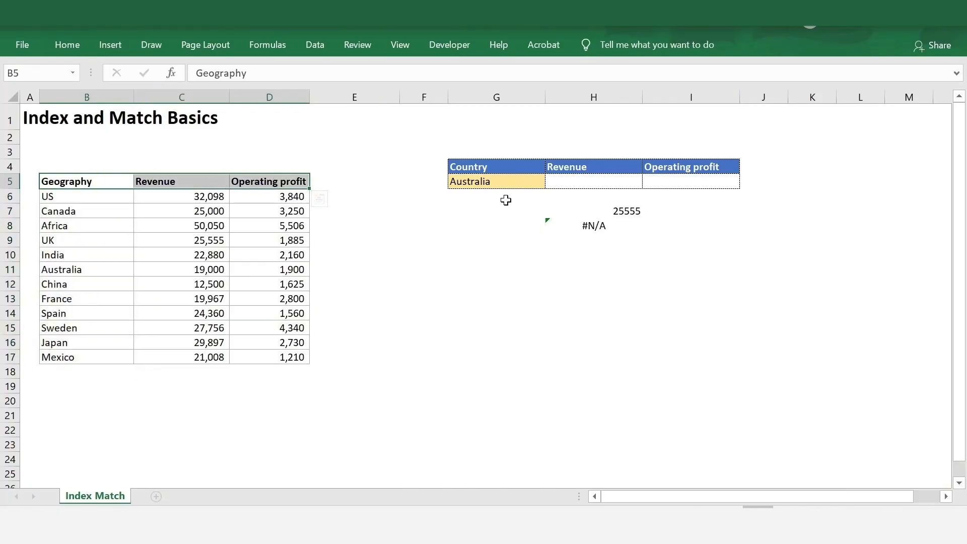
click(582, 224)
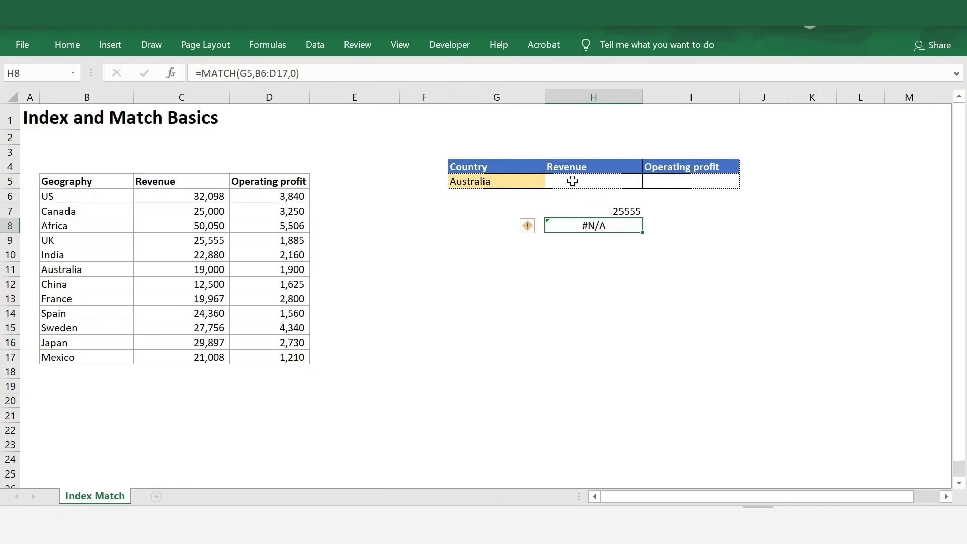
drag(610, 210, 612, 240)
Step: Clear the H7:H9 tests and start =INDEX over the table B5:D17 in H5
key(Delete)
key(Up)
key(Up)
text(=inde)
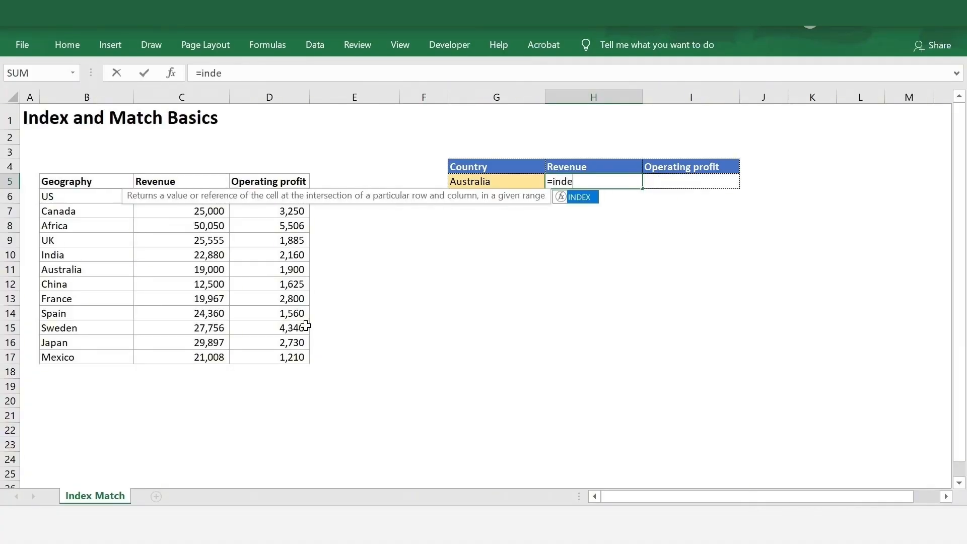
text(x()
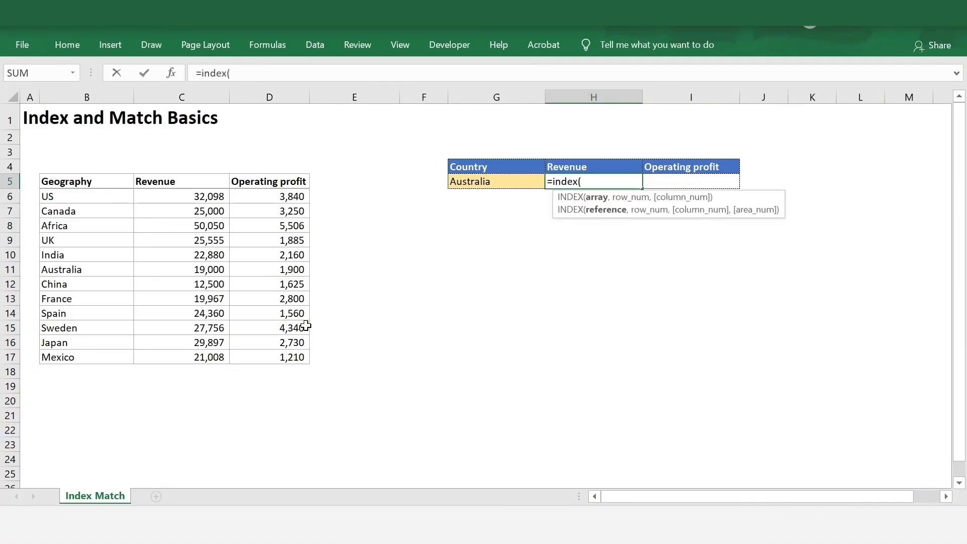
drag(62, 182, 288, 357)
Step: Nest MATCH(G5,B5:B17,0) as the exact-match row argument of the INDEX formula
text(,)
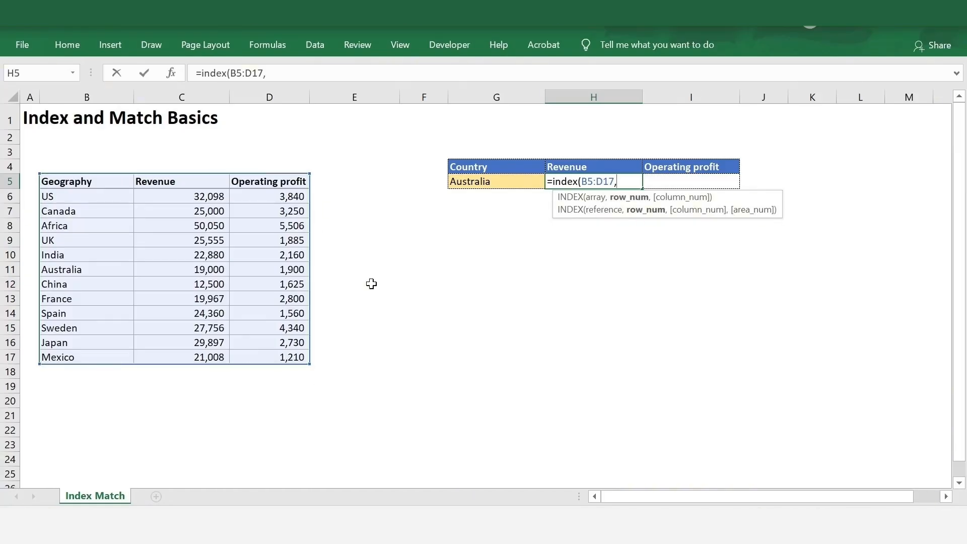
text(match)
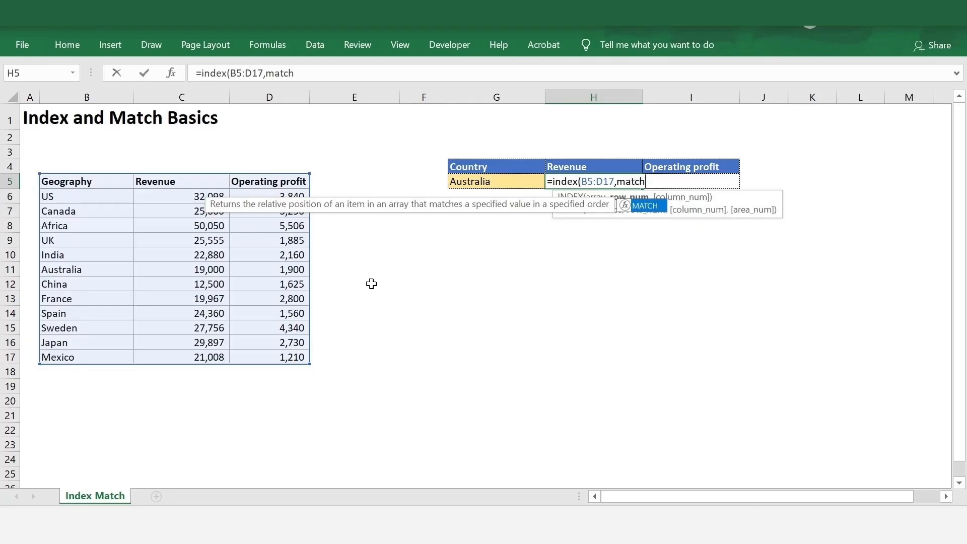
text(()
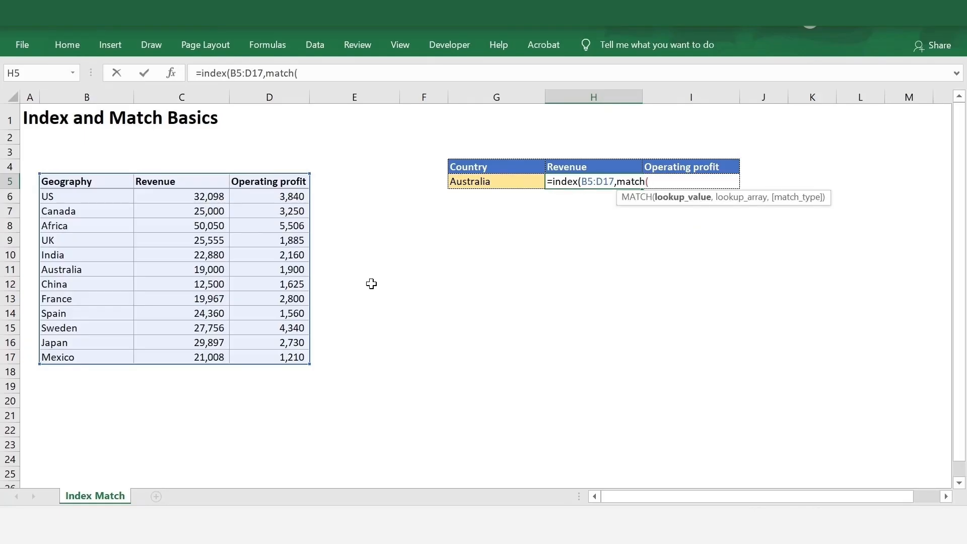
click(476, 182)
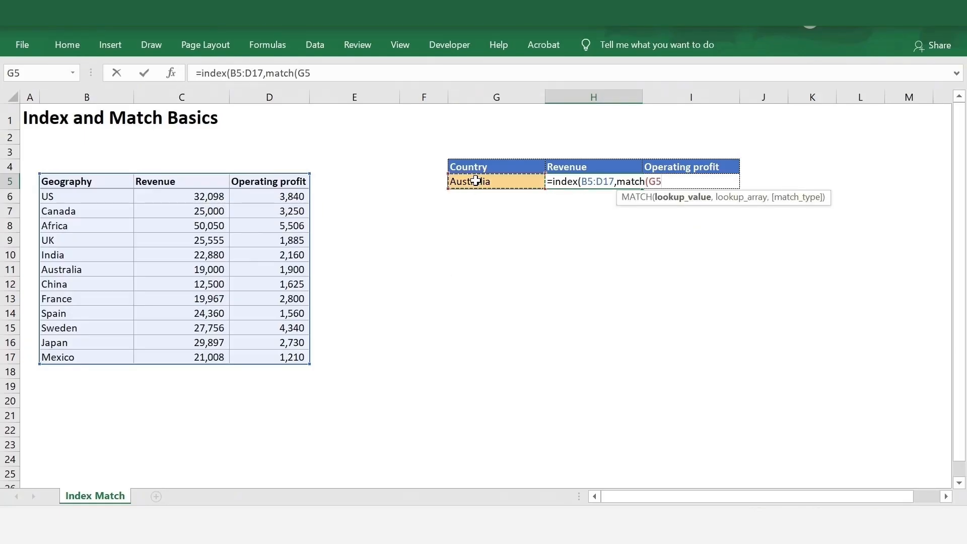
text(,)
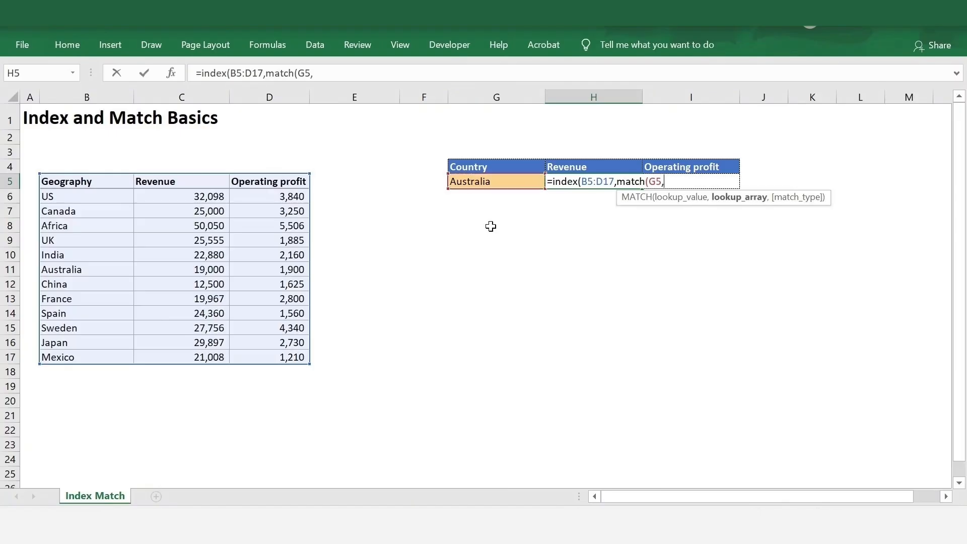
drag(89, 181, 79, 363)
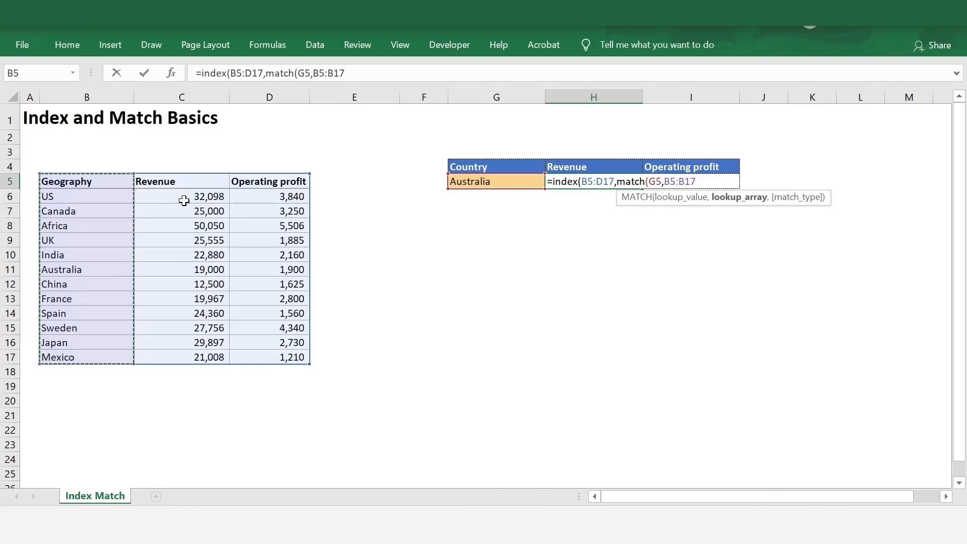
text(,)
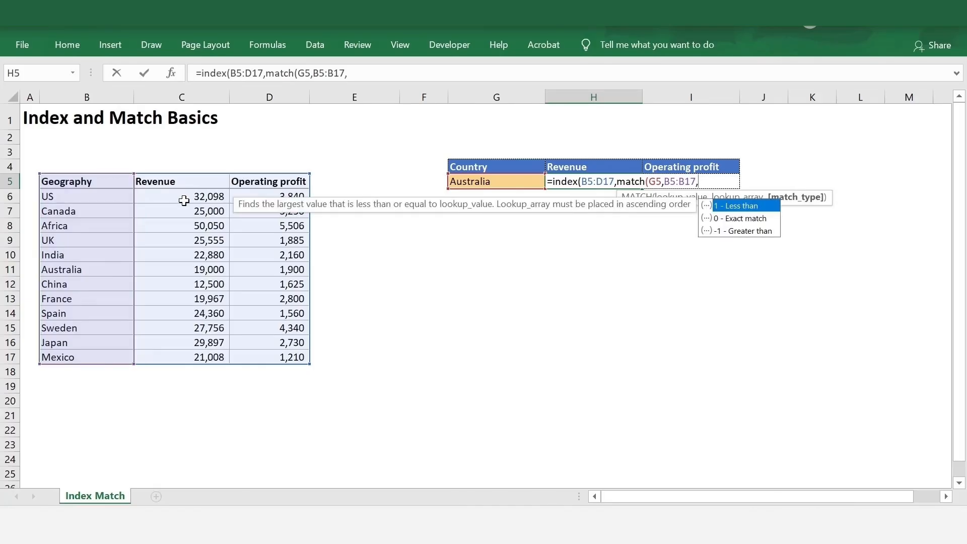
text())
key(BackSpace)
text(0),)
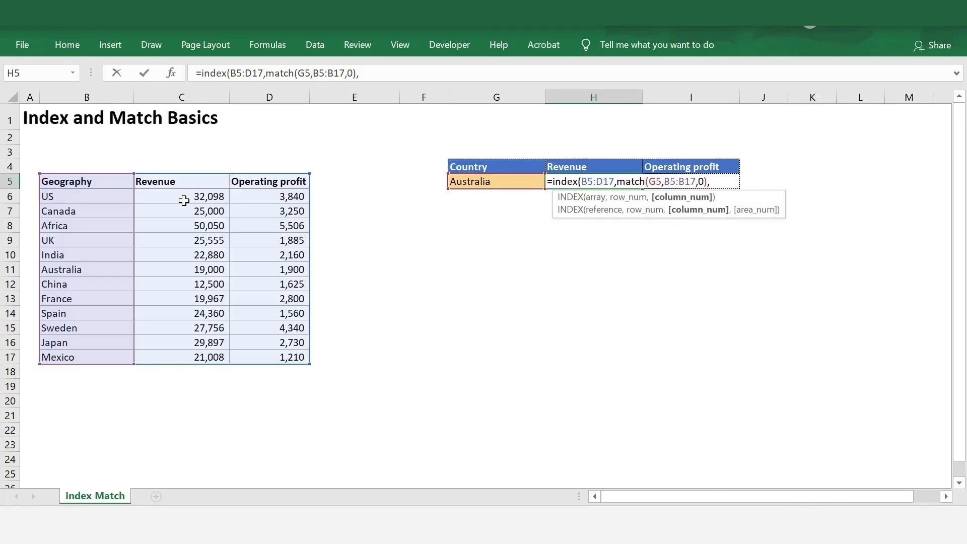
Step: Add MATCH(H4,B5:D5,0) as the column argument, returning 19,000 for Australia
text(match)
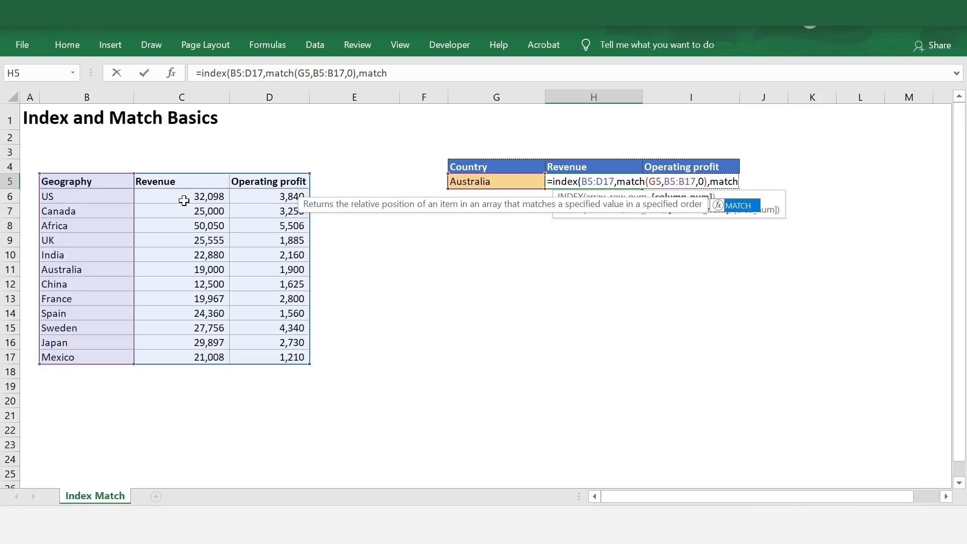
text(()
key(Up)
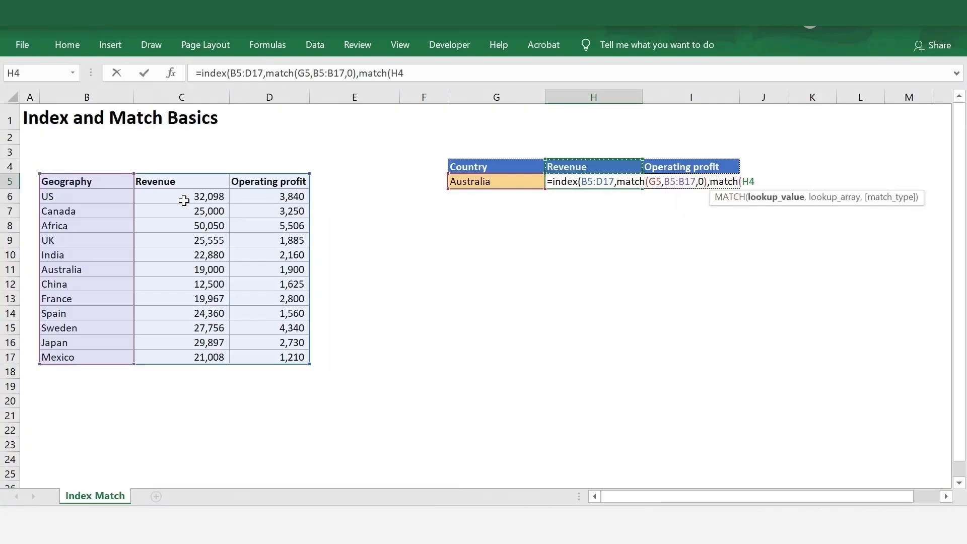
text(,)
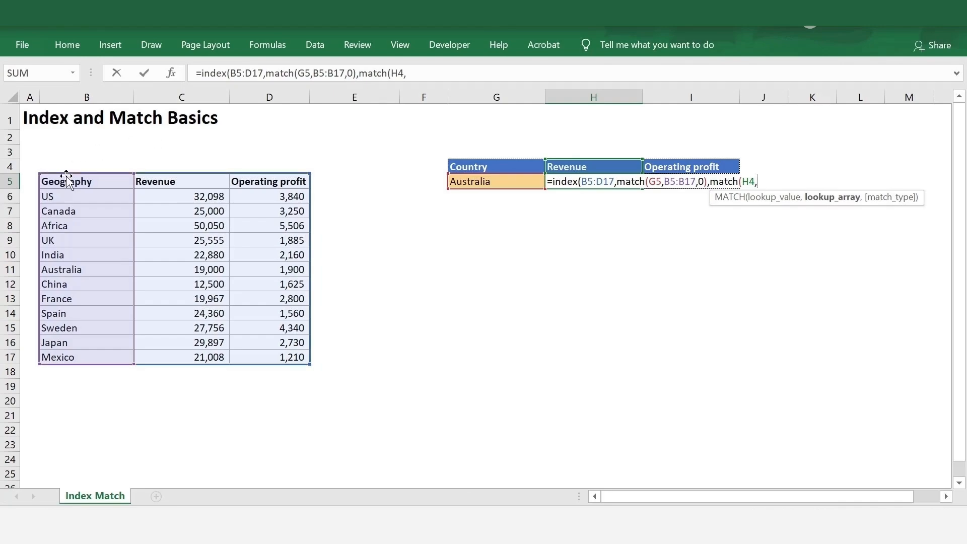
drag(64, 182, 304, 182)
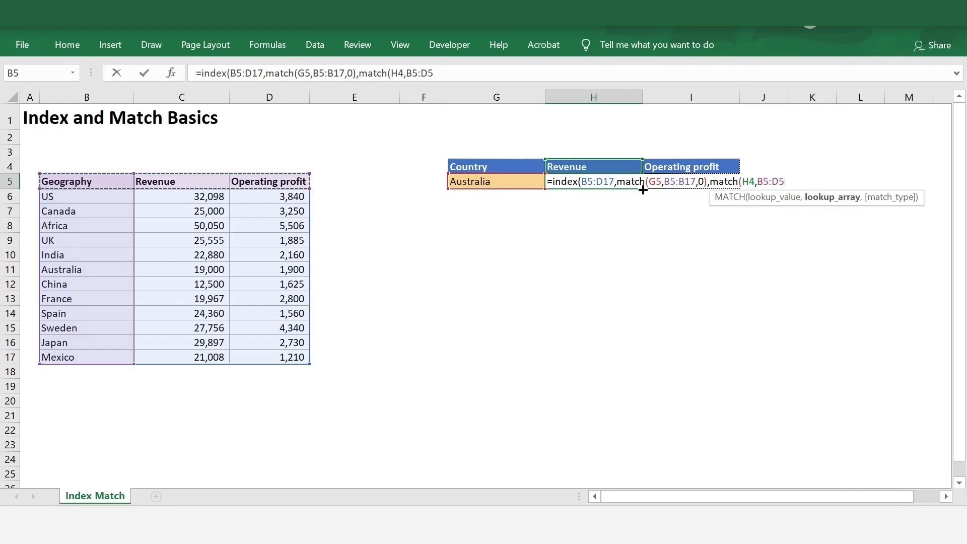
text(,0)
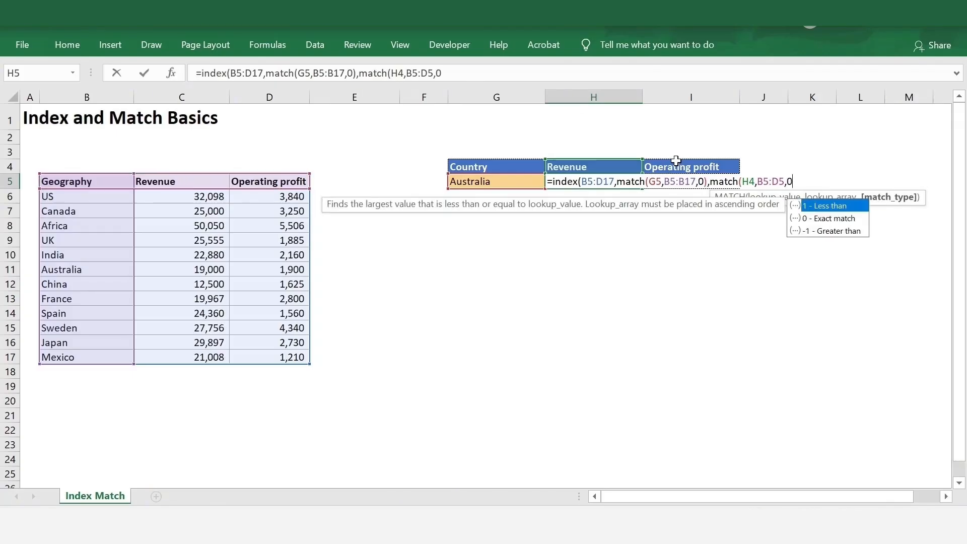
text()))
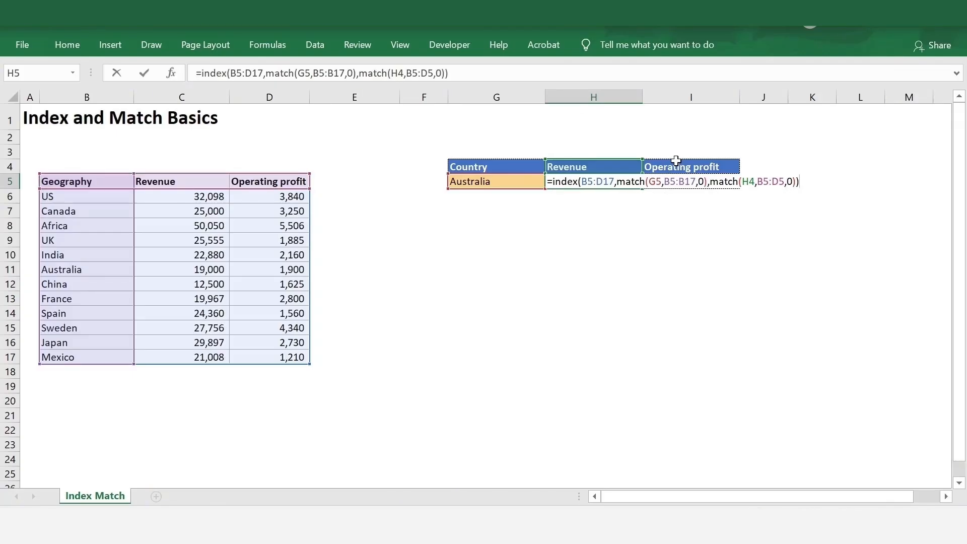
key(Return)
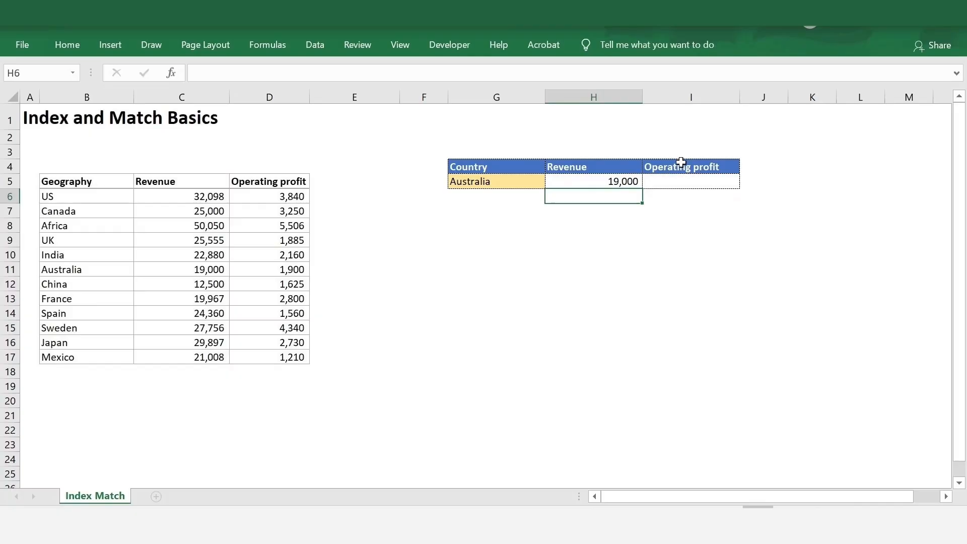
click(626, 181)
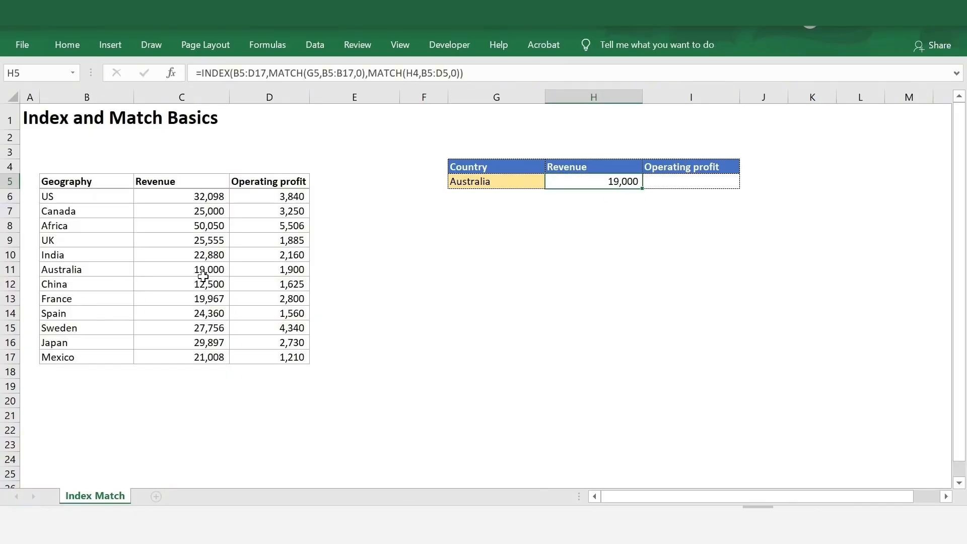
Step: Choose US from the G5 dropdown and check that H5 now shows 32,098
click(497, 180)
click(551, 182)
scroll(549, 207, up, 2)
click(496, 199)
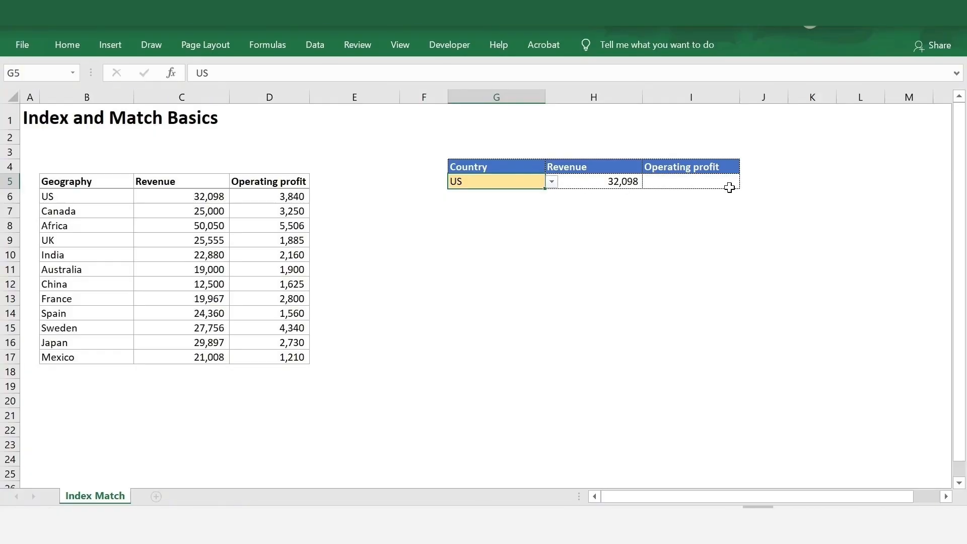
click(617, 181)
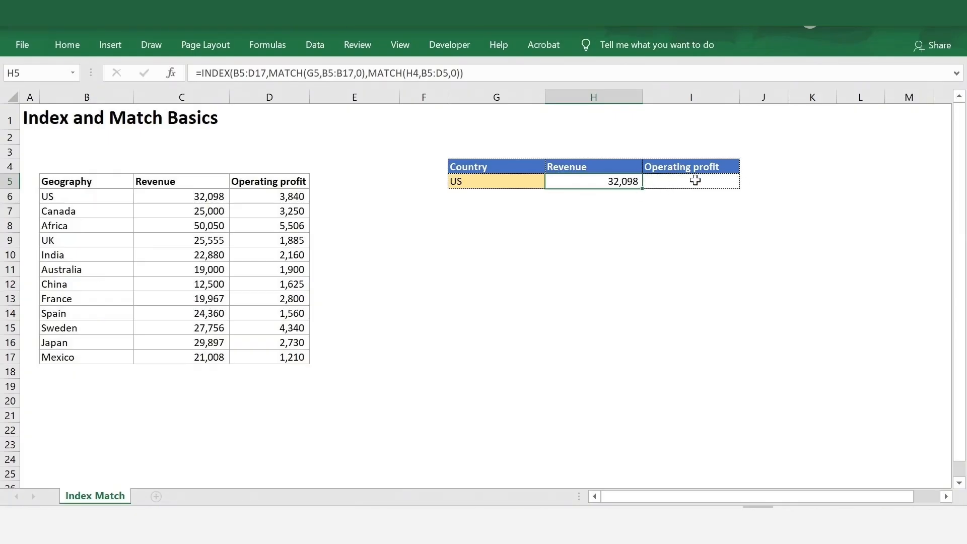
Step: Lock the references to $B$5:$D$17, $G$5 and $B$5:$B$17 in the H5 formula
click(242, 74)
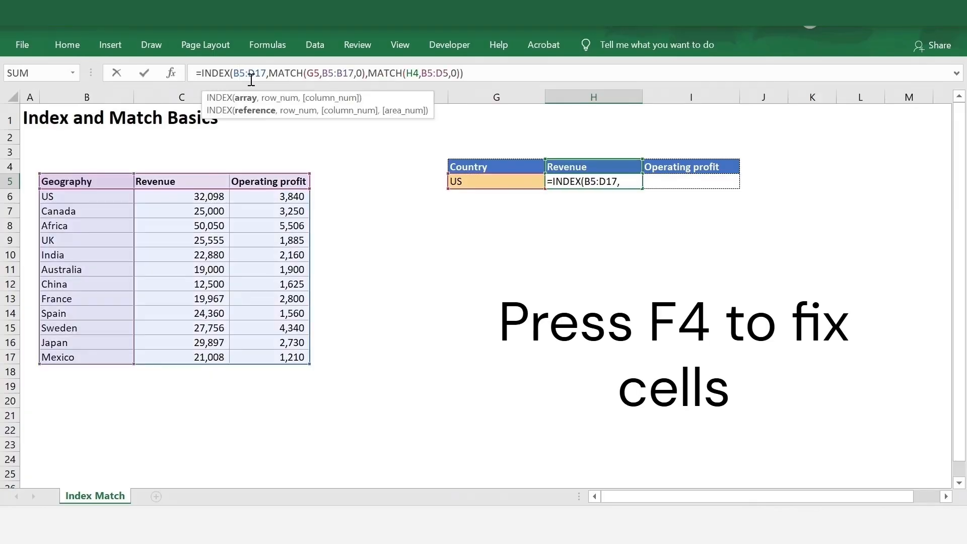
key(F4)
click(271, 77)
key(F4)
click(333, 72)
key(F4)
click(362, 74)
key(F4)
click(386, 74)
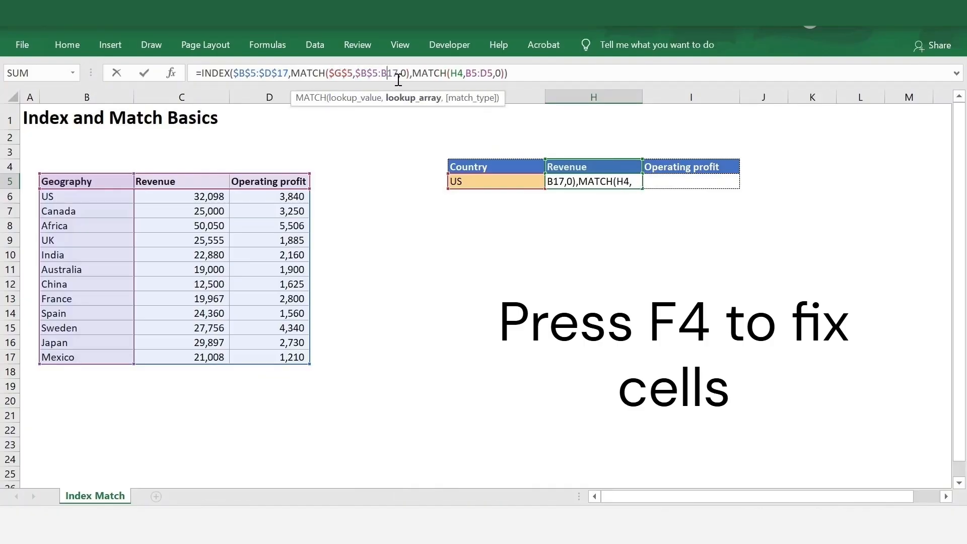
key(F4)
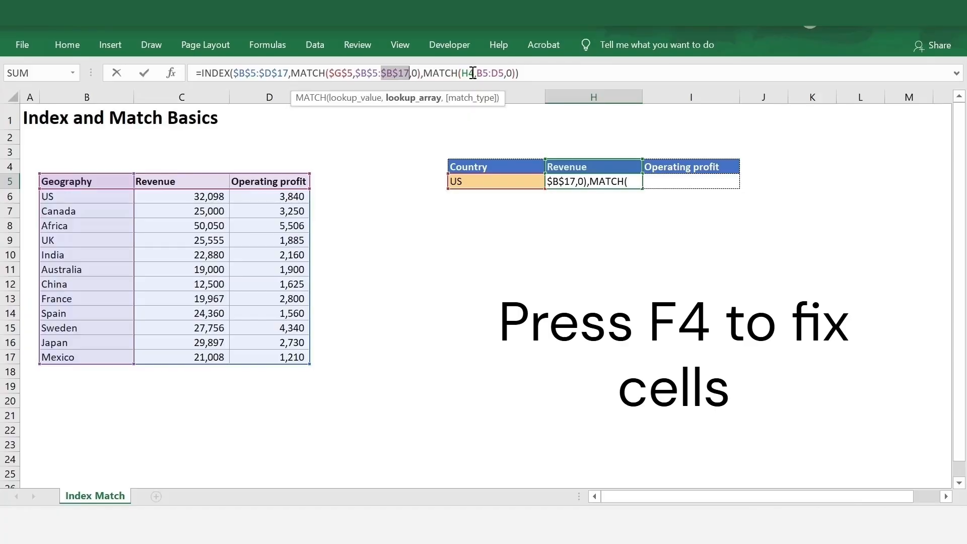
Step: Change the header references to H$4 and $B$5:$D$5 and enter the formula
click(474, 73)
key(F4)
key(F4)
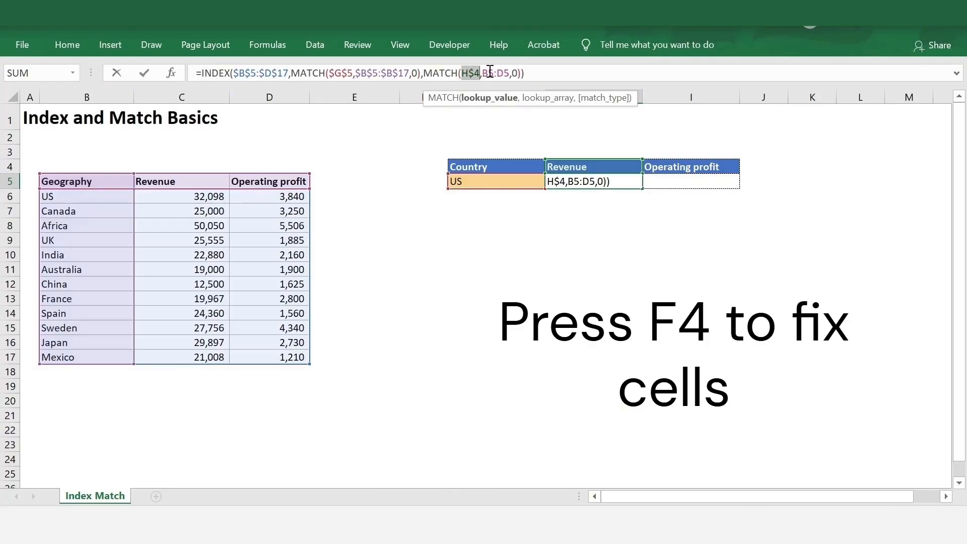
click(487, 73)
key(F4)
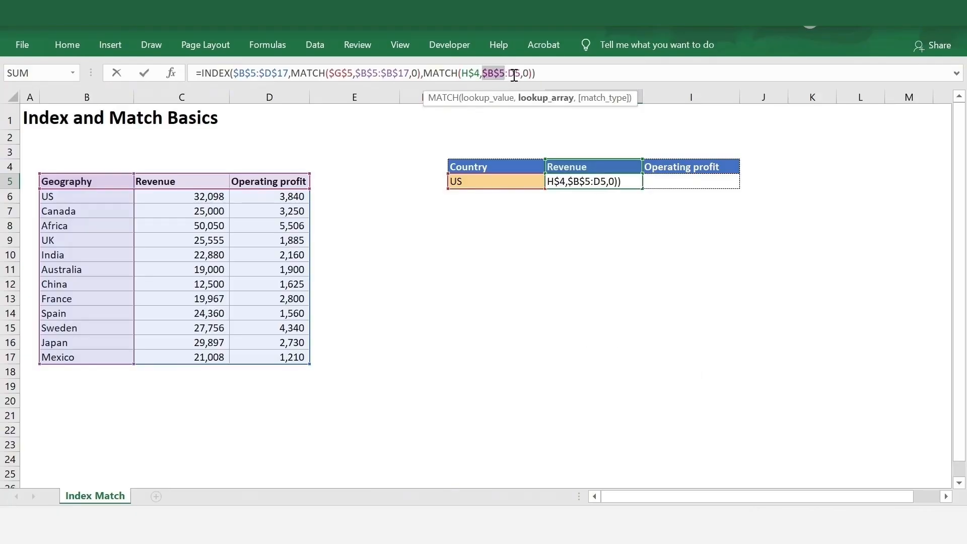
click(519, 74)
key(F4)
key(ctrl+Return)
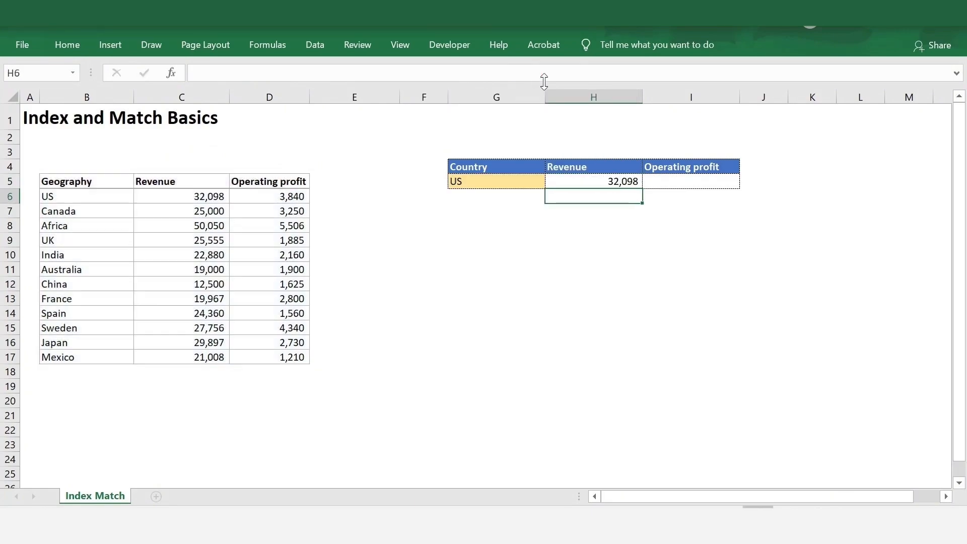
Step: Copy the H5 lookup formula into I5 for operating profit
key(ctrl+c)
key(Right)
key(ctrl+v)
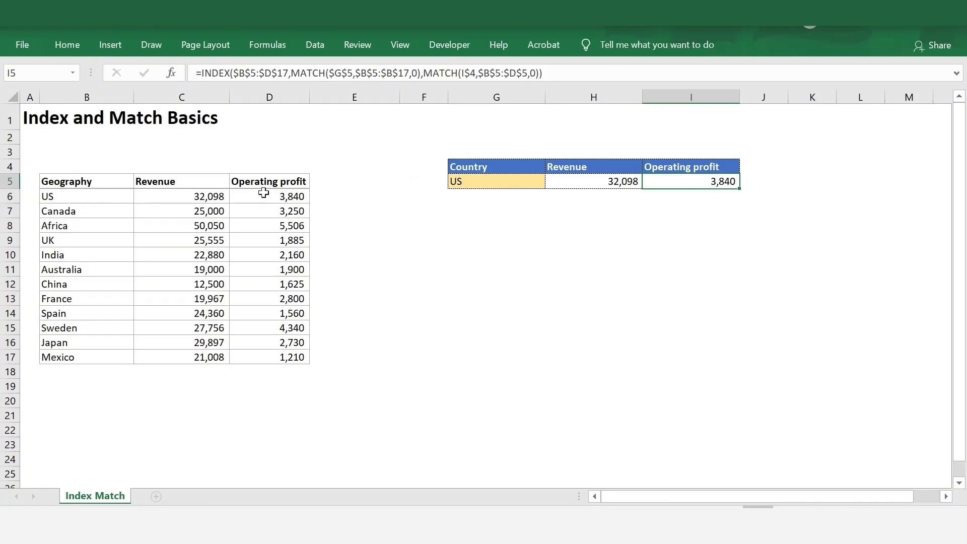
Step: Pick India in G5, giving 22,880 revenue and 2,160 operating profit
click(540, 182)
click(552, 182)
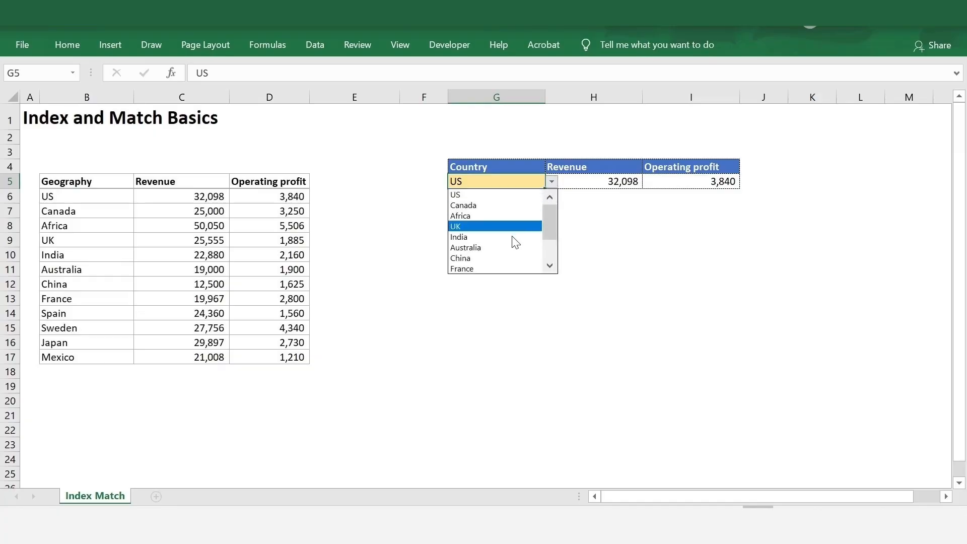
click(513, 236)
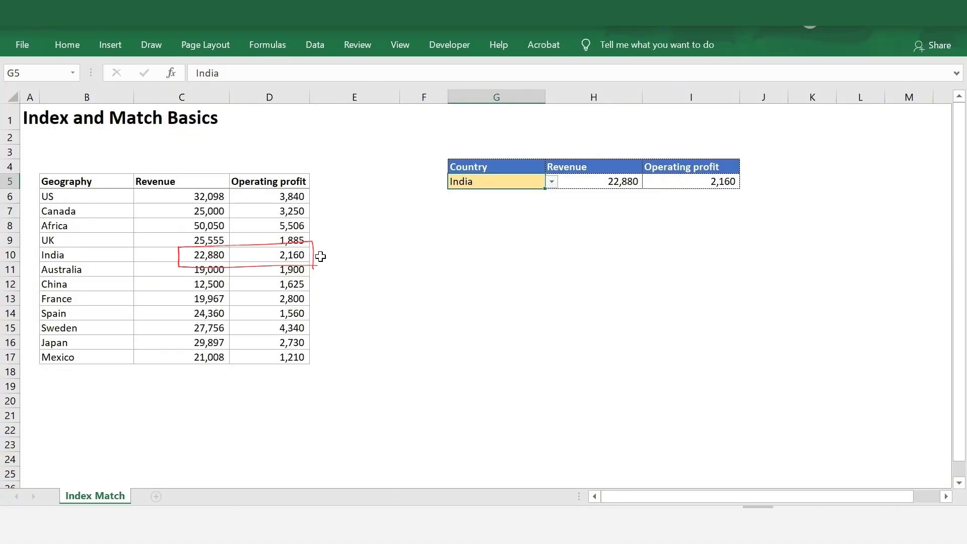
click(678, 237)
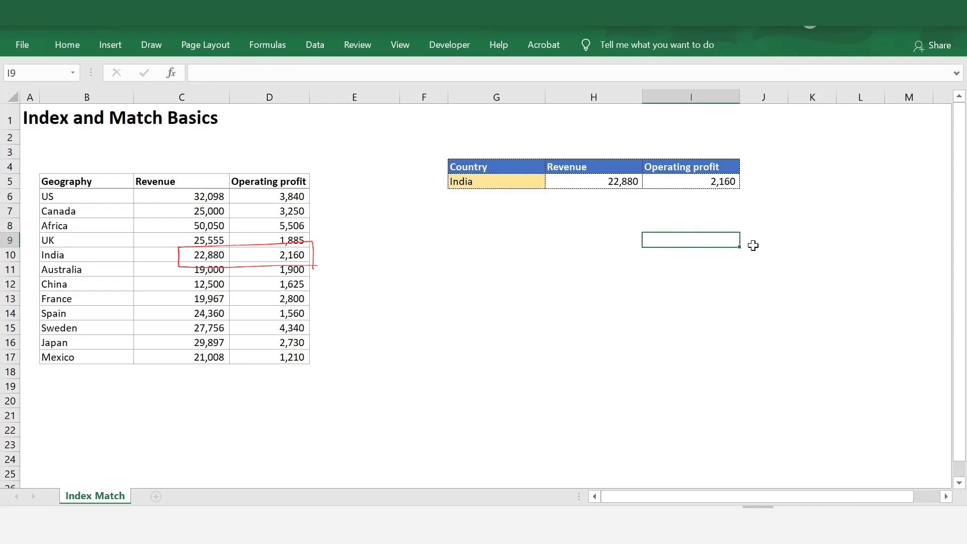